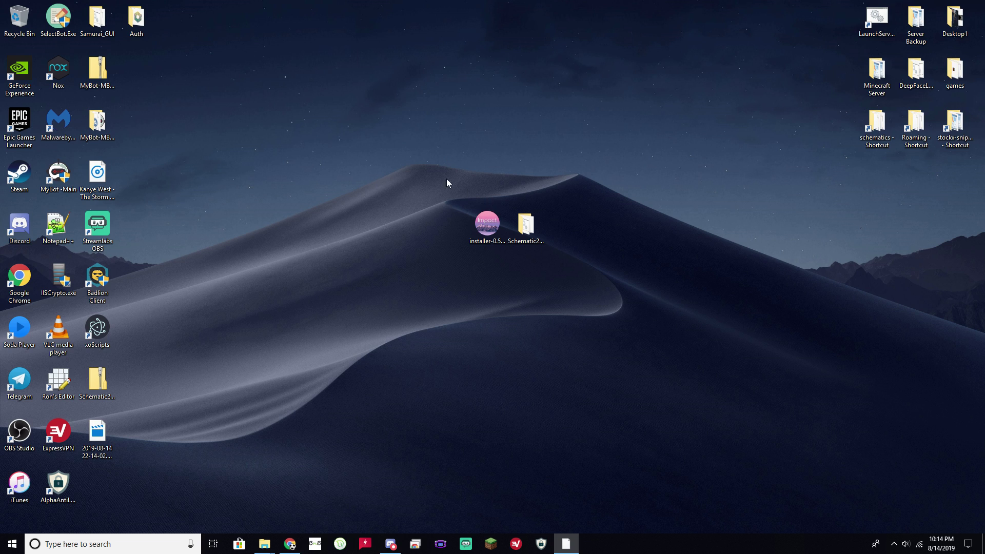
Show the cabaletta/baritone GitHub page in Chrome and open the README's Impact link in a new tab.
left_click_drag(447, 179, 628, 291)
left_click(628, 290)
left_click(290, 544)
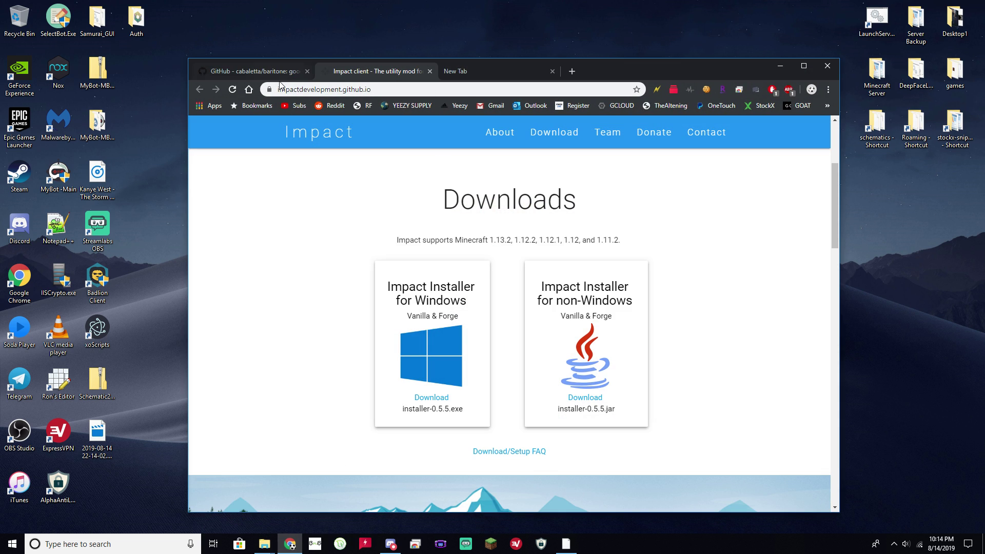
left_click(285, 72)
left_click_drag(453, 92, 341, 92)
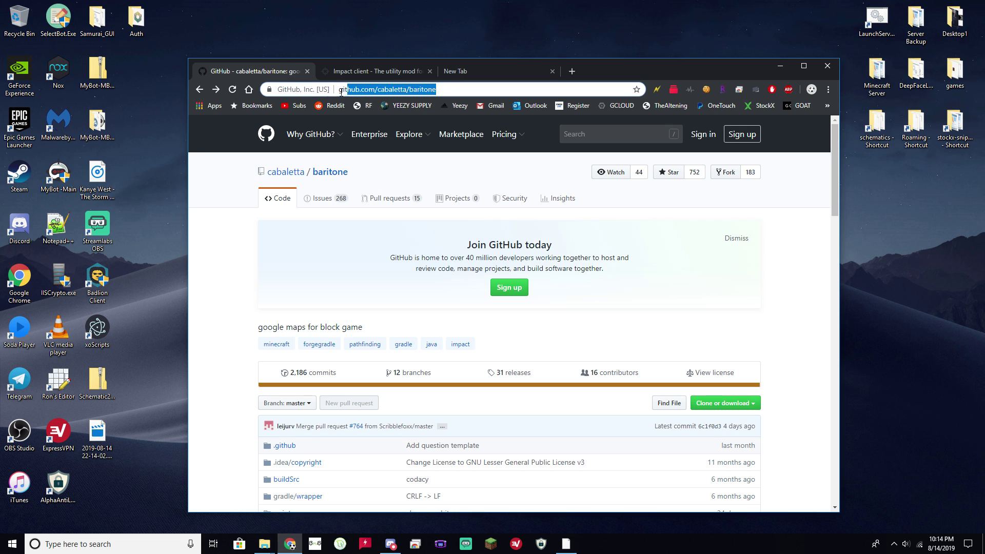
left_click(237, 286)
scroll(241, 286, "down", 12)
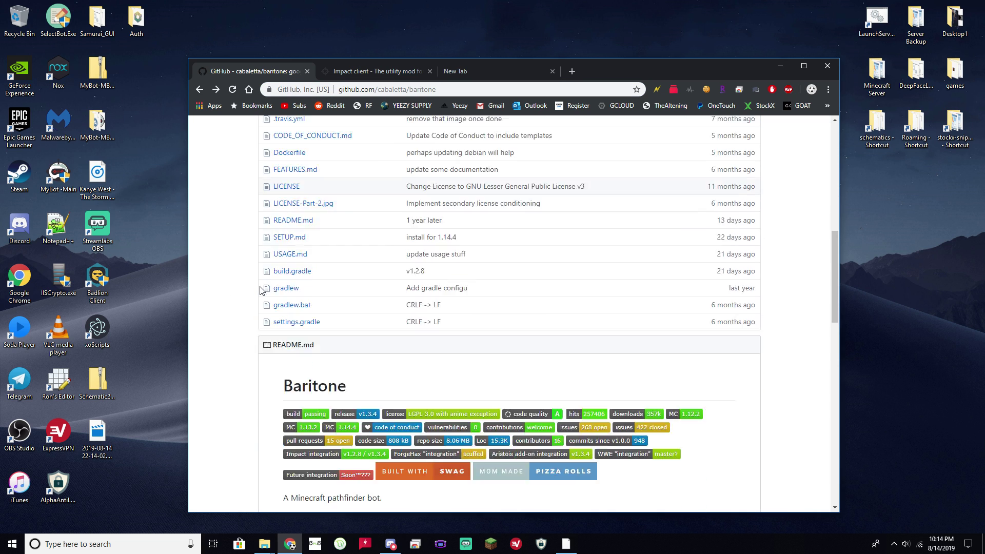
middle_click(450, 262)
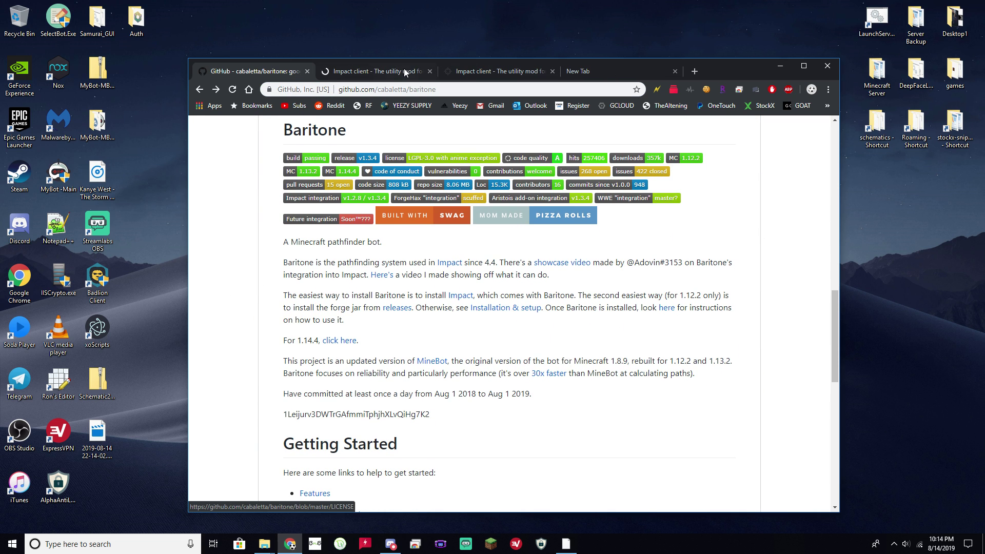
Show the installer downloads section of the Impact client website and minimise the browser.
left_click(406, 69)
scroll(518, 255, "down", 3)
scroll(519, 255, "down", 1)
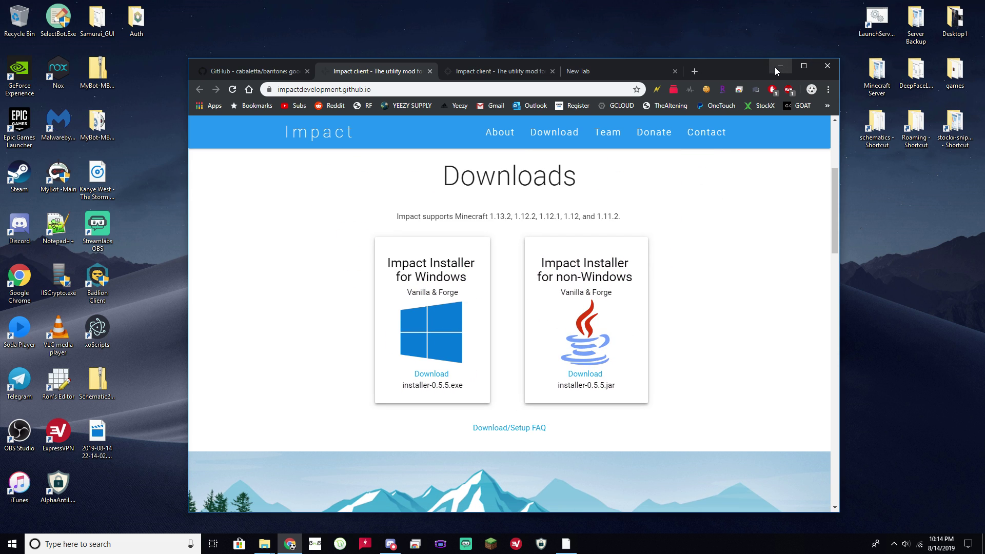
left_click(774, 67)
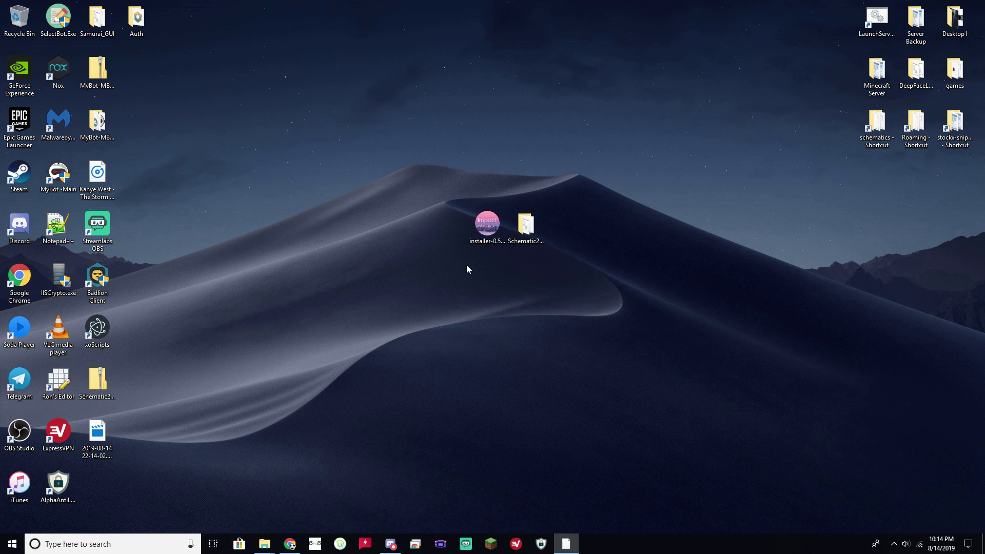
Run the Impact installer from the desktop, install it for Vanilla Minecraft 1.12.2, and close the installer.
right_click(487, 229)
left_click(500, 232)
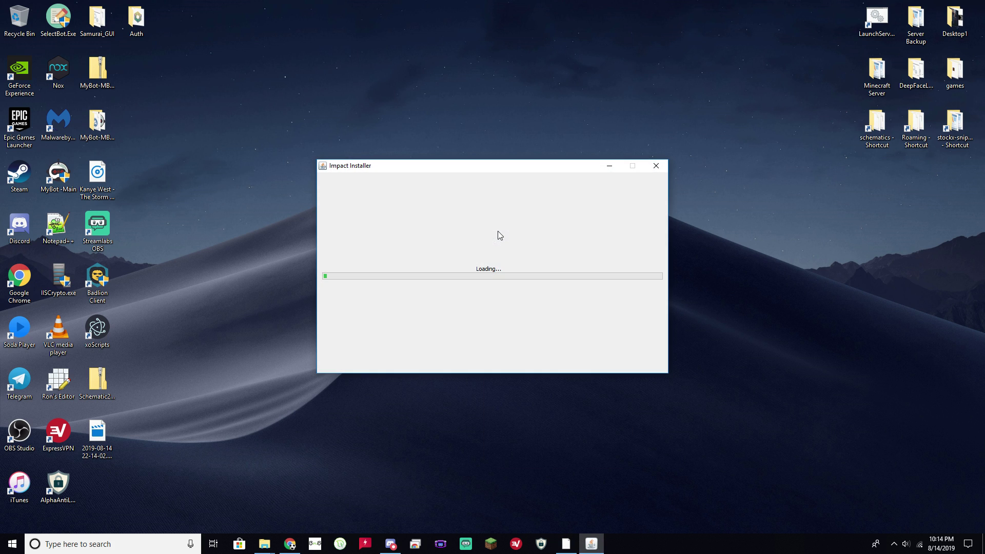
left_click(526, 257)
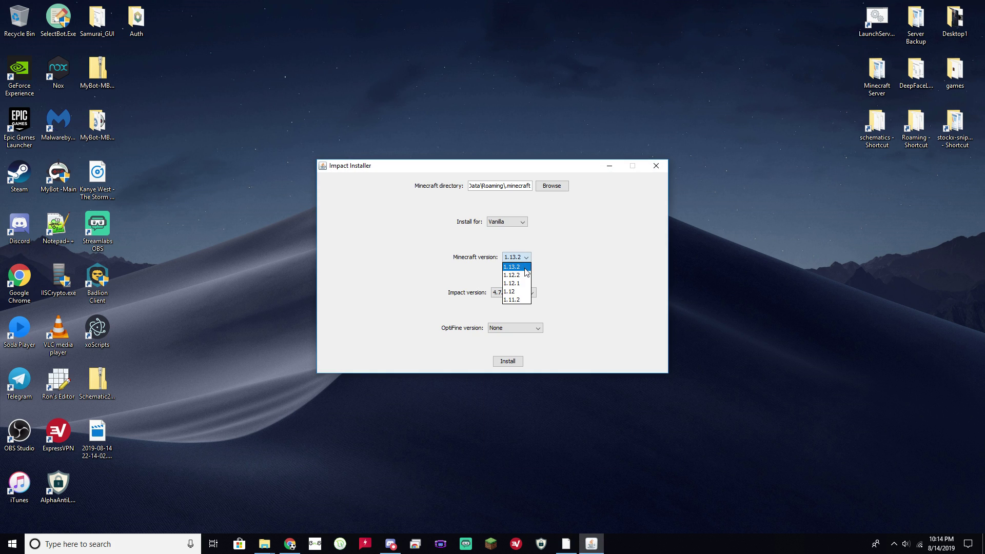
left_click(522, 275)
left_click(529, 260)
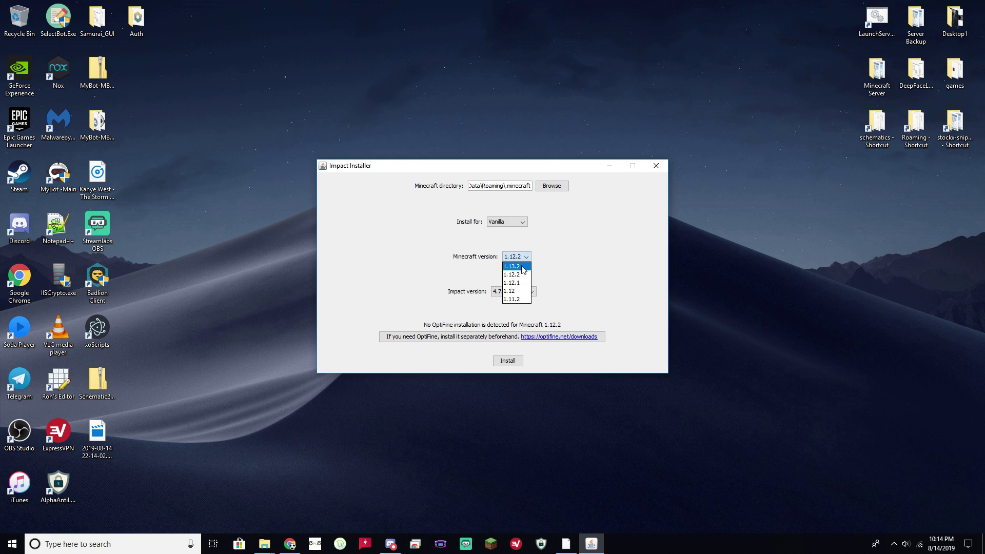
left_click(521, 272)
left_click(524, 258)
left_click(525, 276)
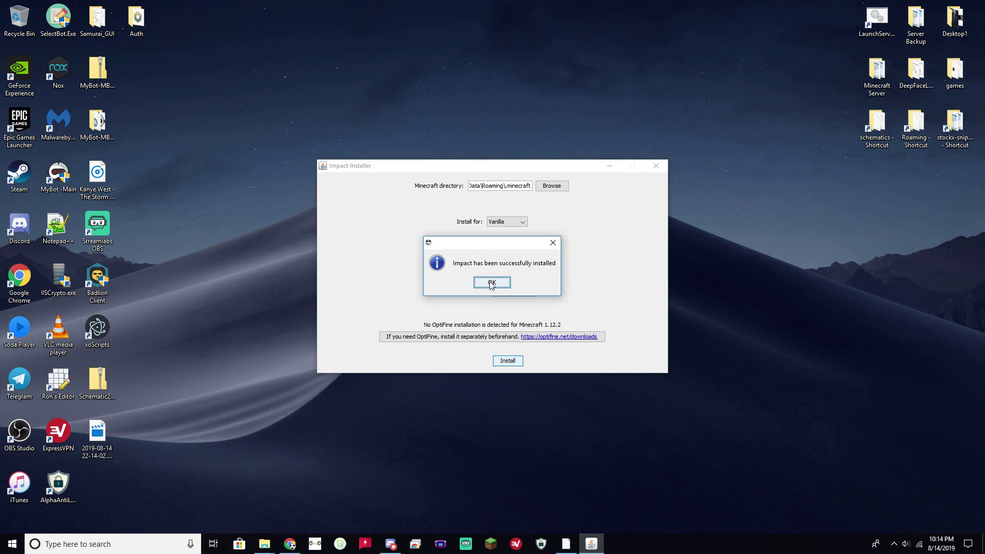
left_click(491, 284)
left_click(657, 165)
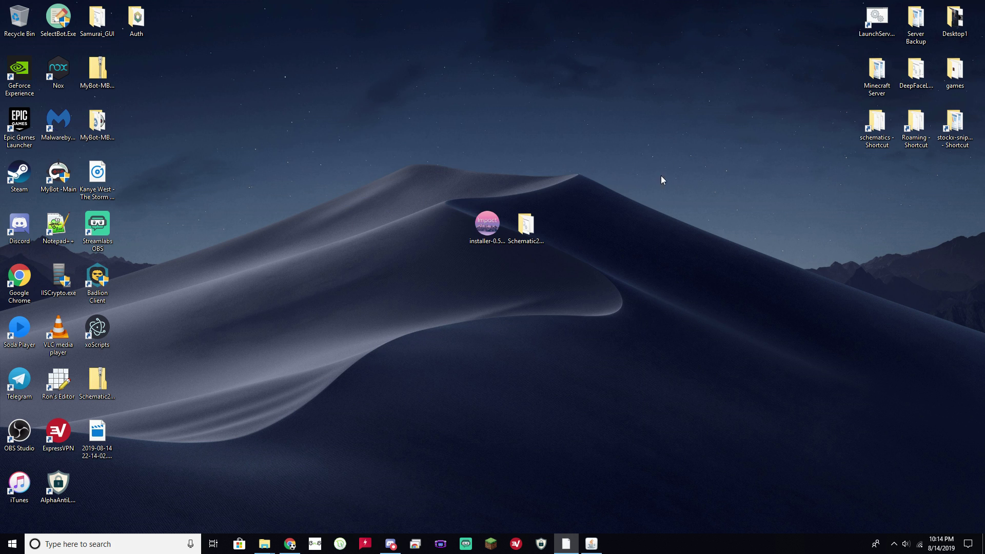
Open the schematics folder from its desktop shortcut, point out redeemer.schematic, and minimise the folder window.
left_click(647, 267)
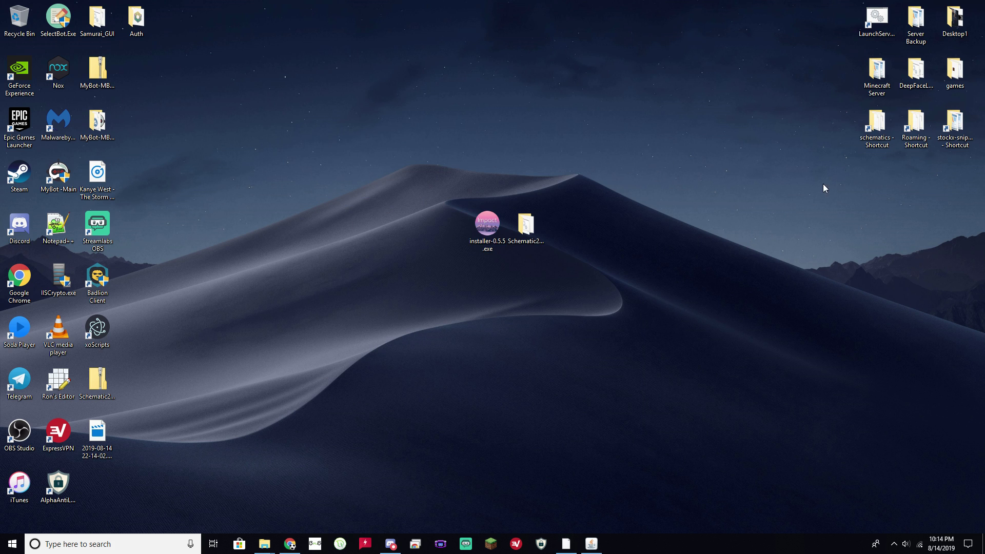
left_click(880, 124)
double_click(881, 124)
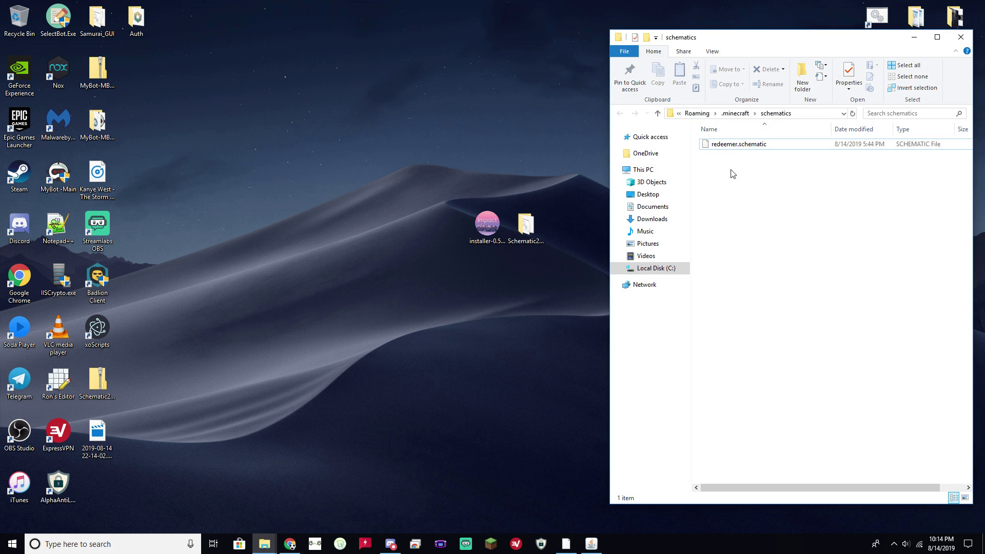
left_click(734, 147)
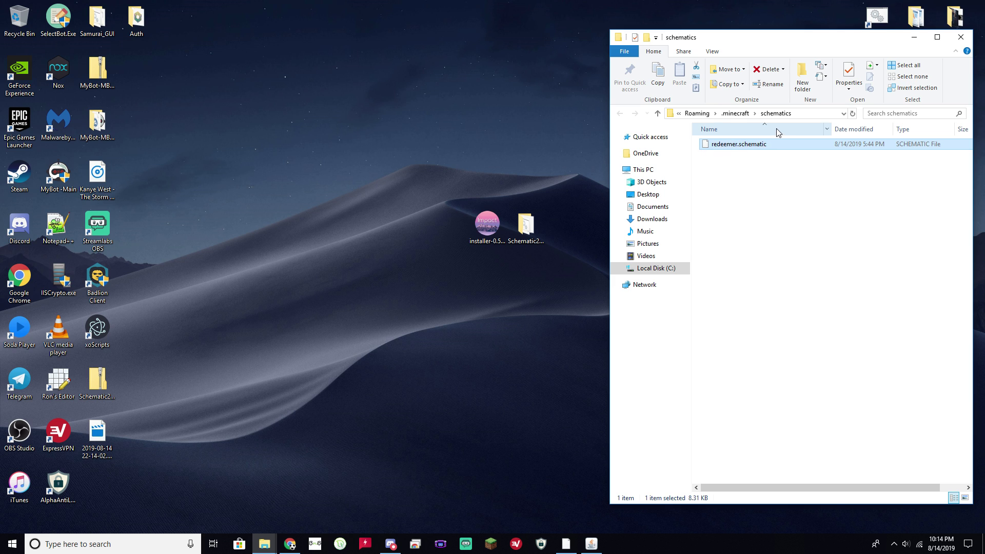
left_click(913, 37)
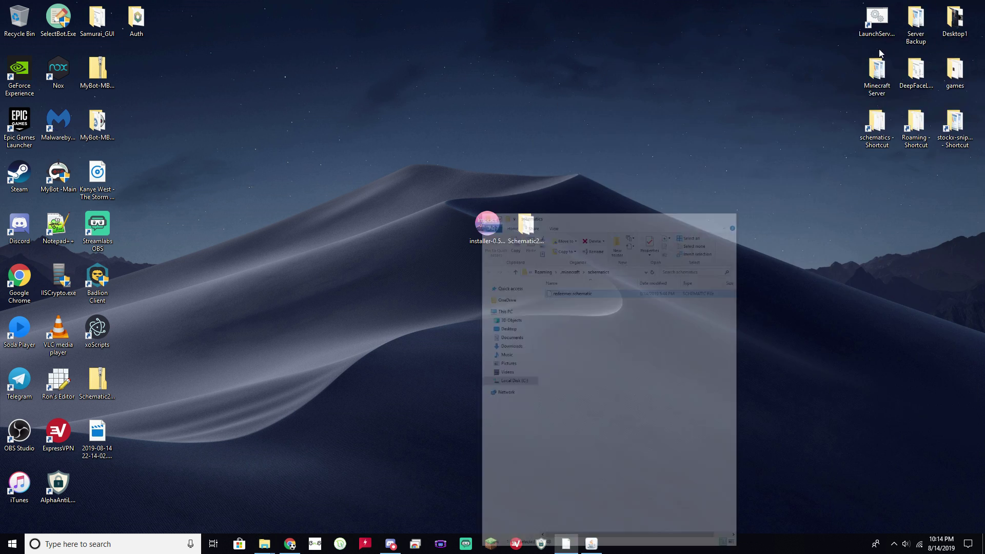
Show the path to the schematics folder inside .minecraft by starting from %appdata%, and close the folder window.
left_click(115, 548)
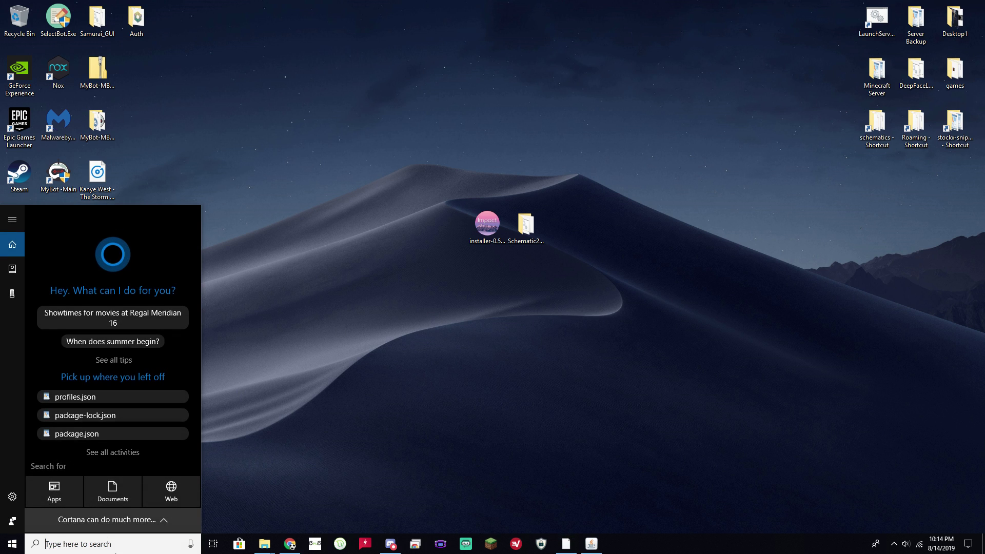
type("%appdata%")
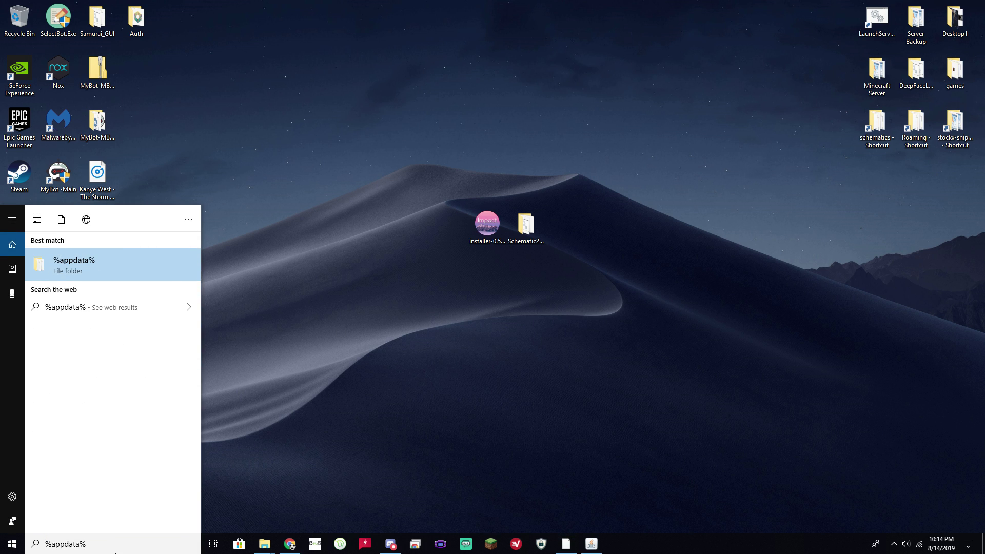
key("Return")
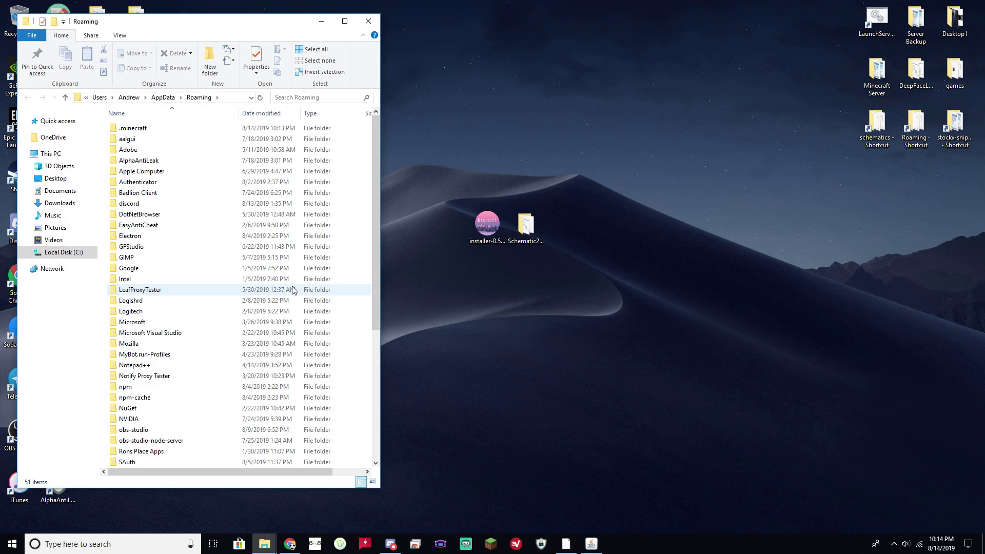
double_click(148, 132)
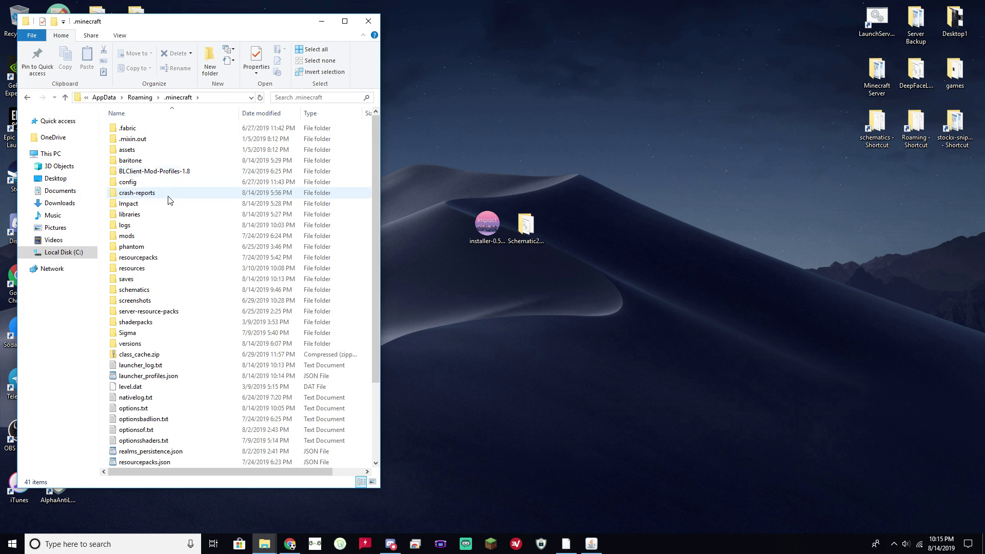
double_click(134, 290)
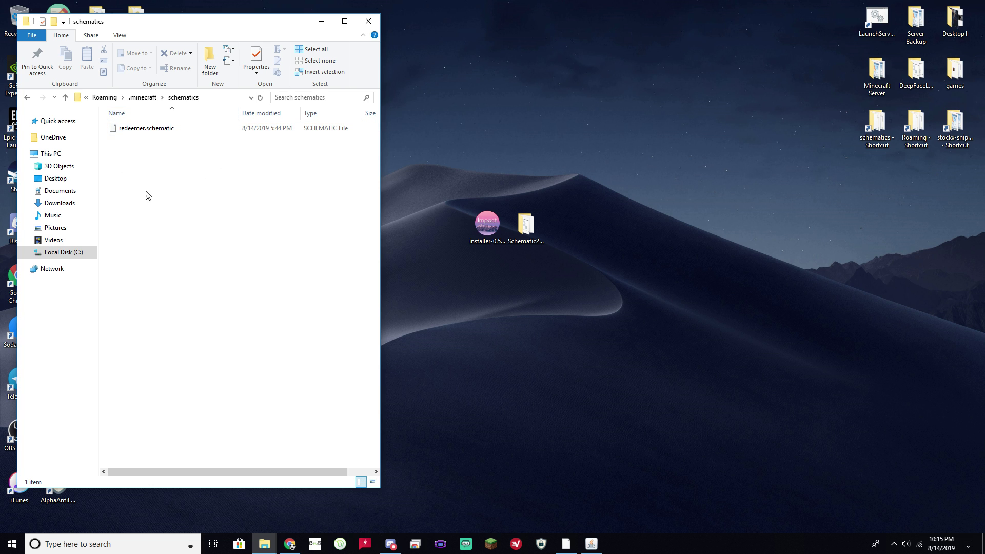
left_click(369, 21)
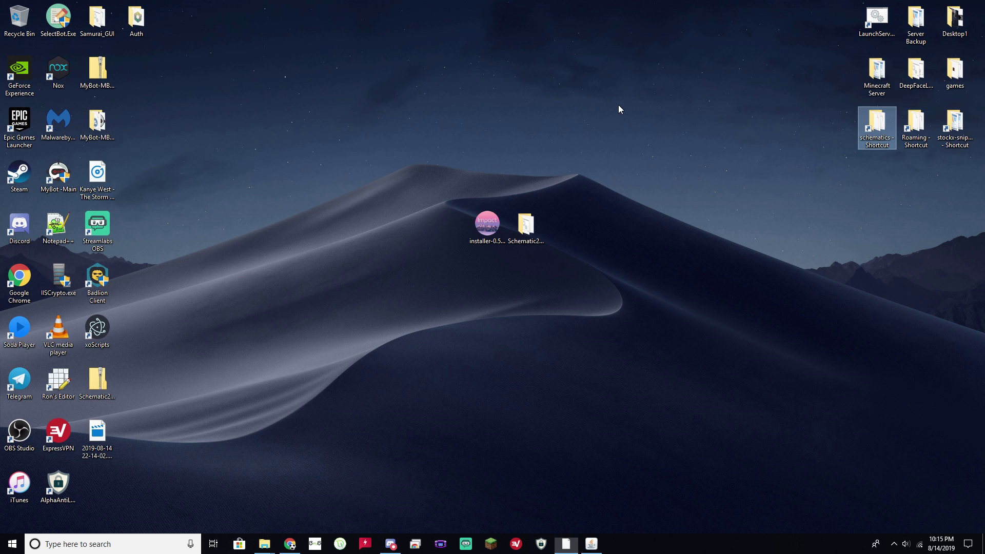
Start Minecraft from the launcher with the Impact 4.7 for 1.12.2 installation and minimise the launcher.
left_click(491, 545)
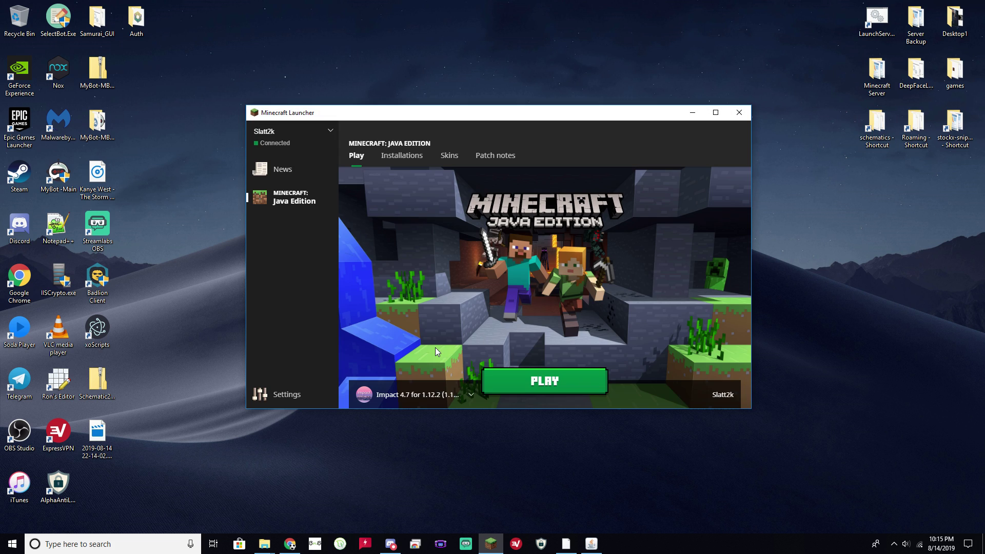
left_click(415, 400)
left_click(395, 255)
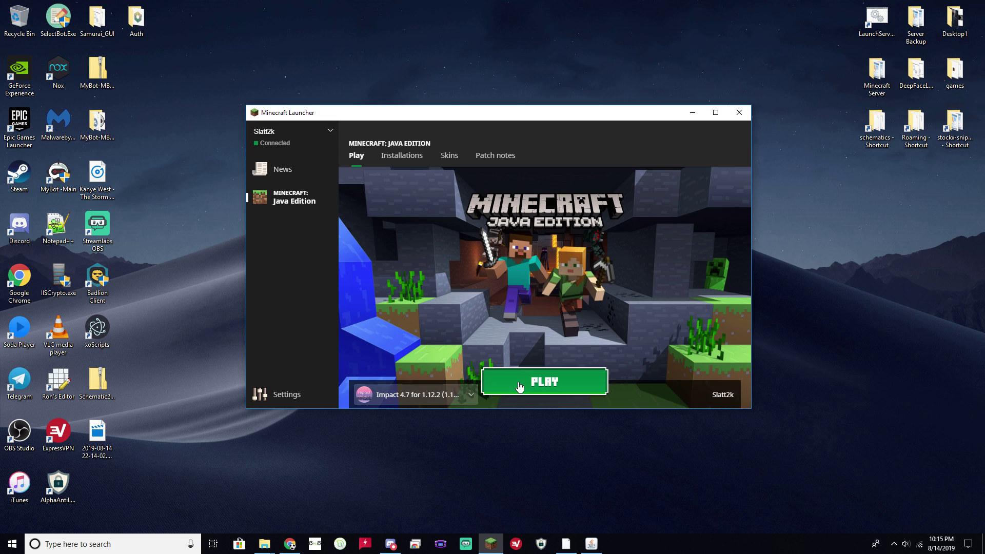
left_click(544, 381)
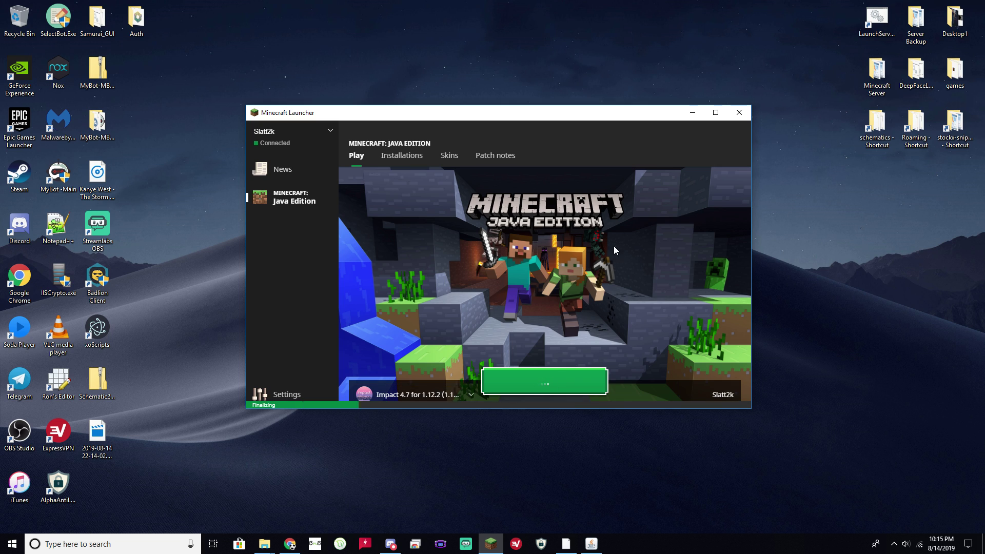
left_click(693, 112)
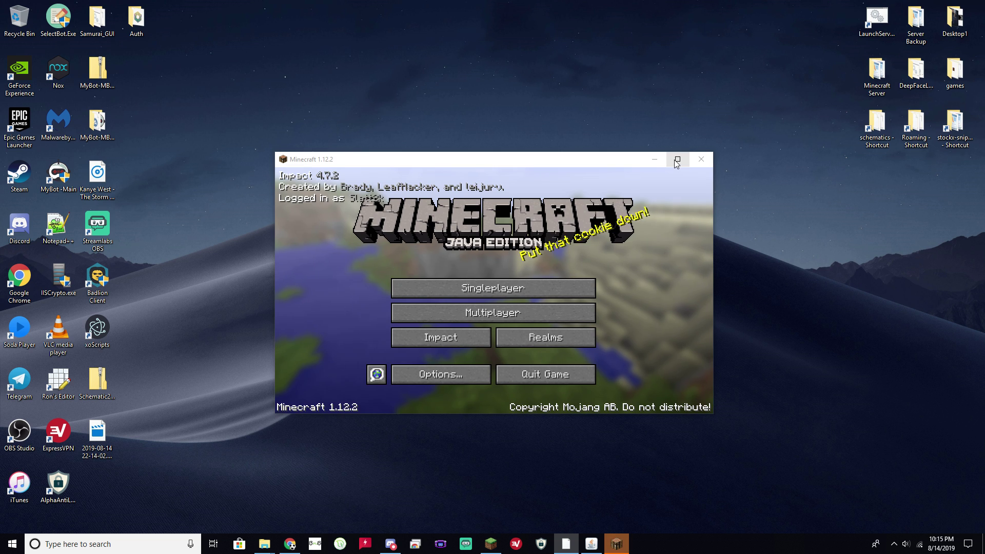
Maximise the game and create a singleplayer world named New World in Creative mode with the Superflat world type.
left_click(676, 160)
left_click(525, 204)
left_click(574, 491)
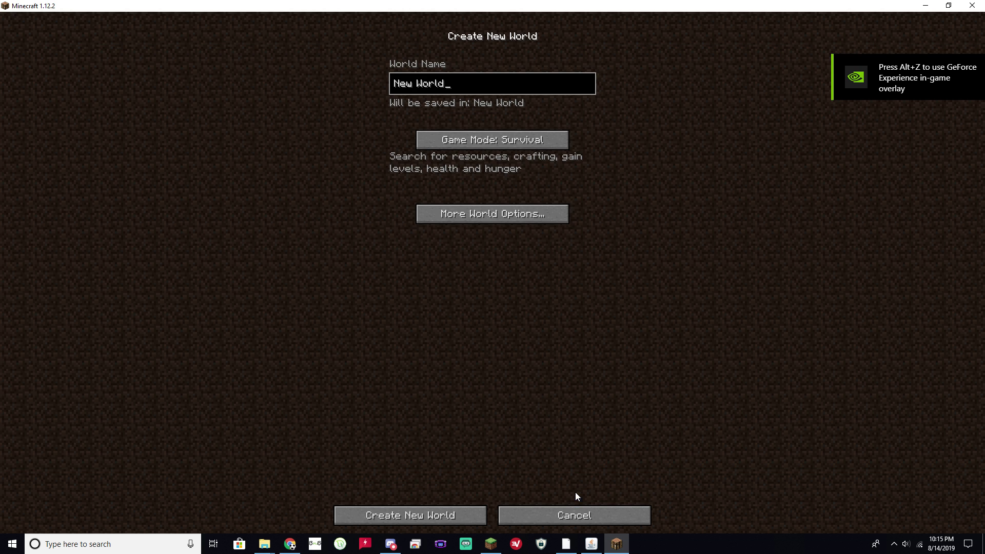
left_click(498, 139)
left_click(498, 138)
left_click(503, 213)
left_click(574, 127)
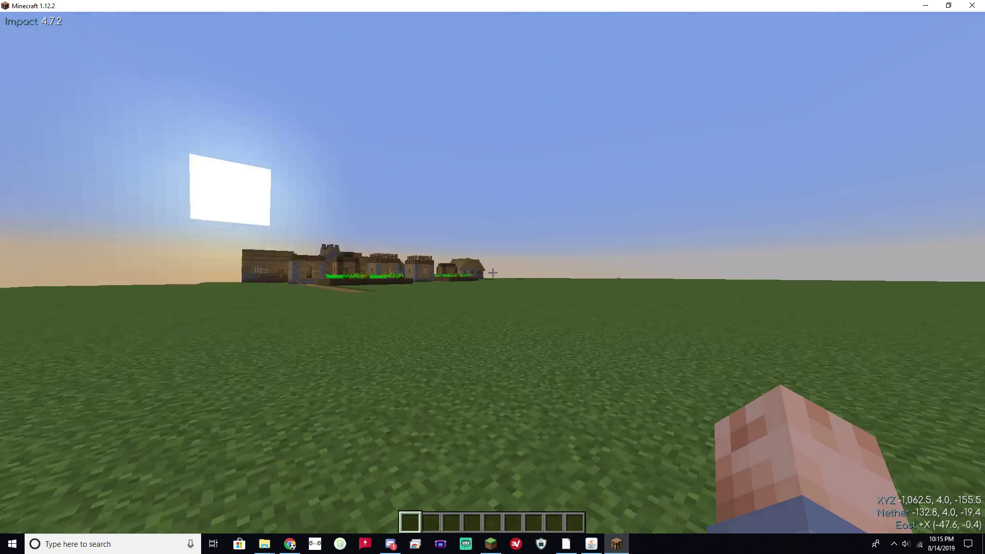
Fly away from the village and land on an open stretch of flat grass.
key("w")
key("space")
key("space")
key("w")
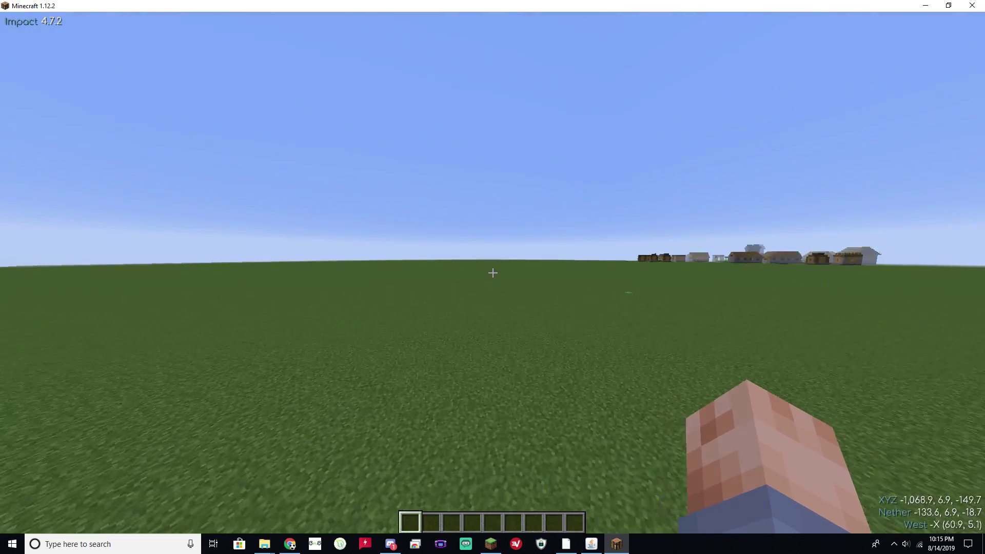
key("w")
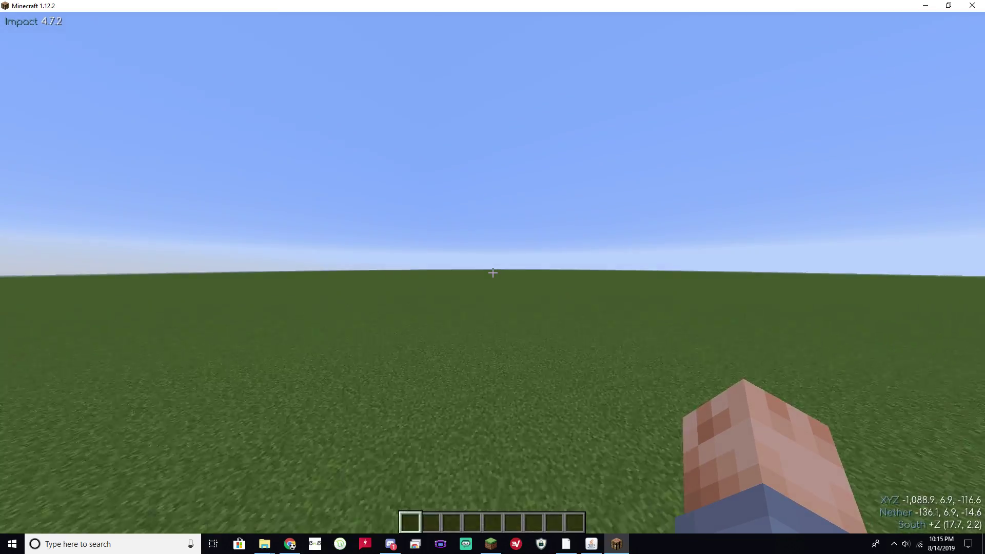
key("w")
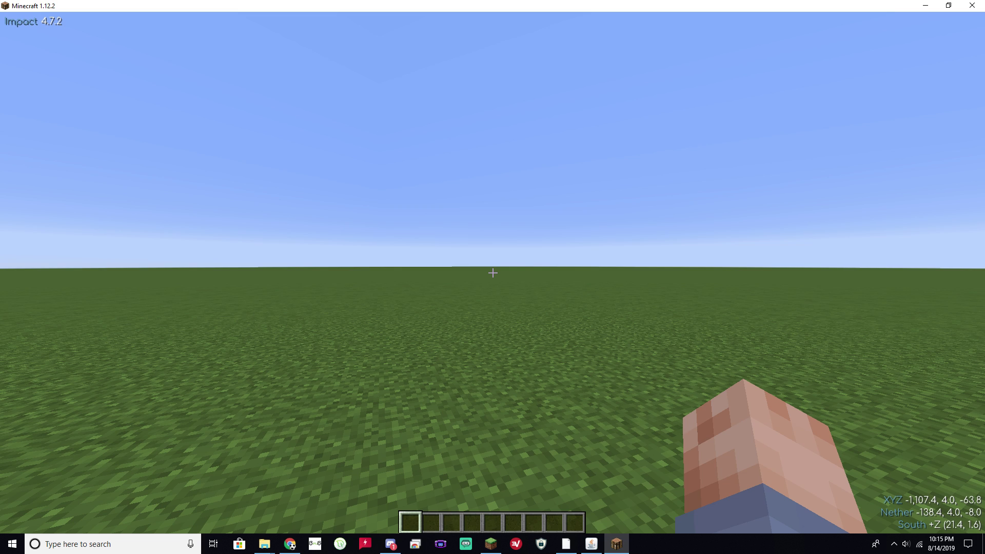
Open Impact's module overlay, shift the Combat category slightly, and collapse and re-expand it.
key("Shift_R")
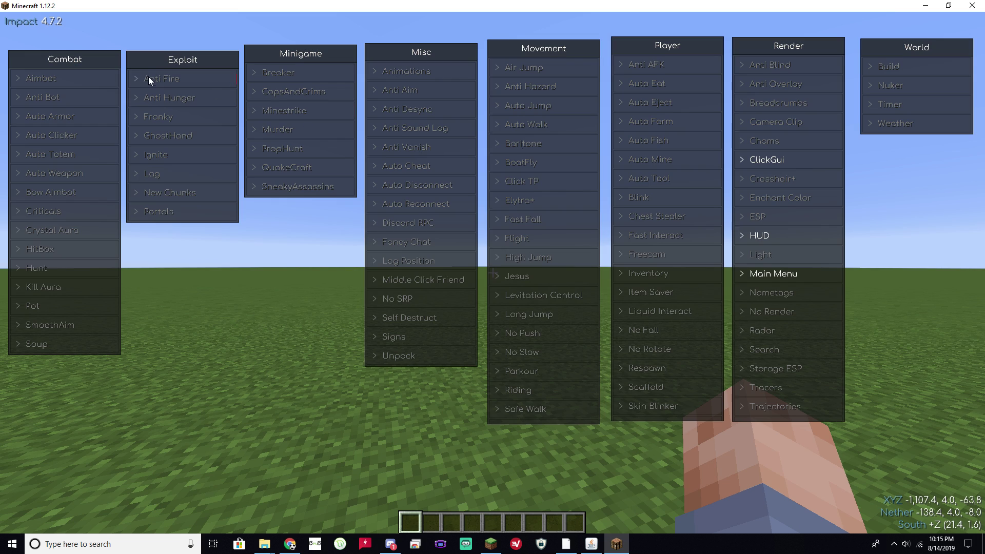
mouse_move(93, 59)
left_mouse_down()
mouse_move(149, 77)
mouse_move(90, 63)
left_mouse_up()
right_click(89, 63)
right_click(89, 63)
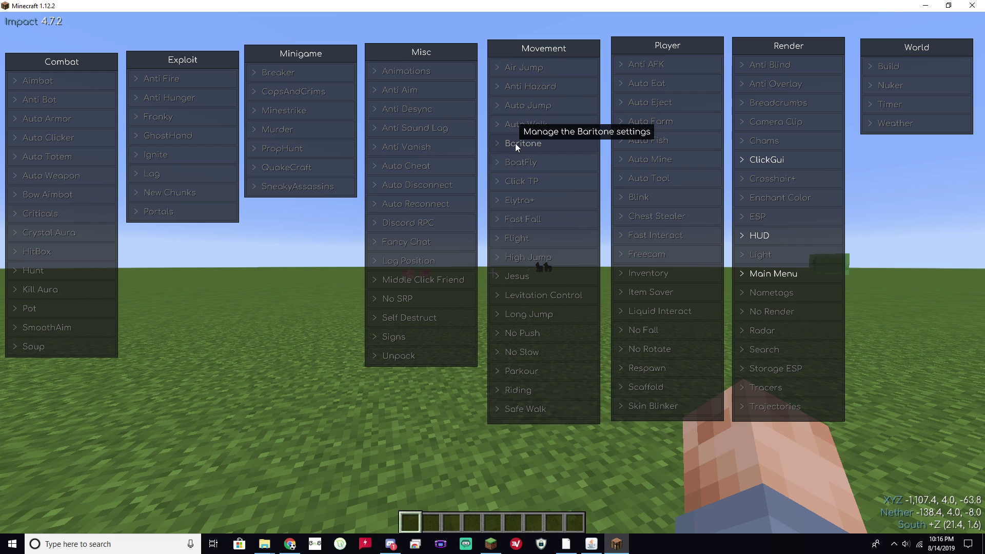
Expand the Baritone settings in the Movement category and examine its movement options and path colours.
right_click(501, 144)
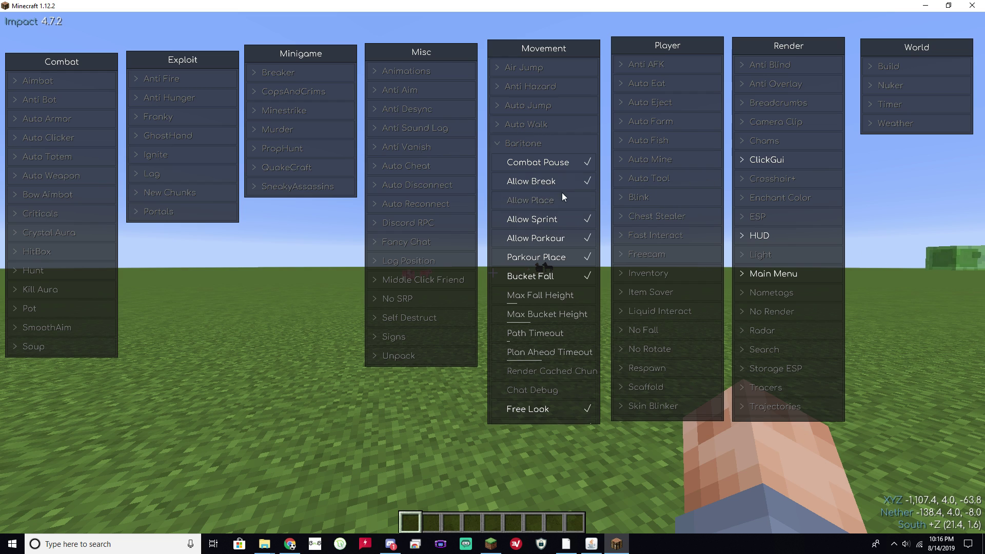
scroll(562, 192, "down", 10)
scroll(501, 214, "down", 10)
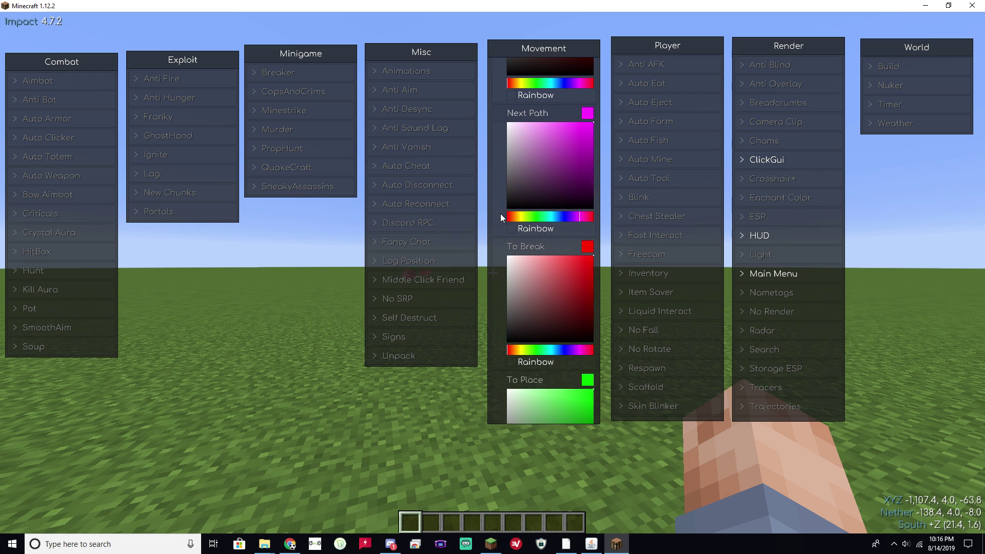
scroll(497, 216, "up", 15)
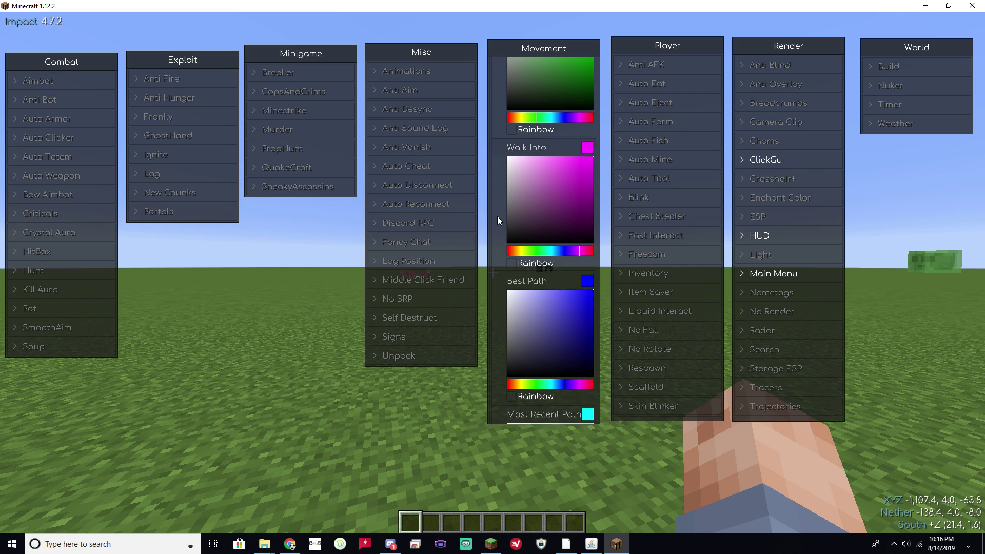
Close the module overlay and run the chat command ".b build redeemer" to have Baritone build the redeemer schematic.
left_click(571, 47)
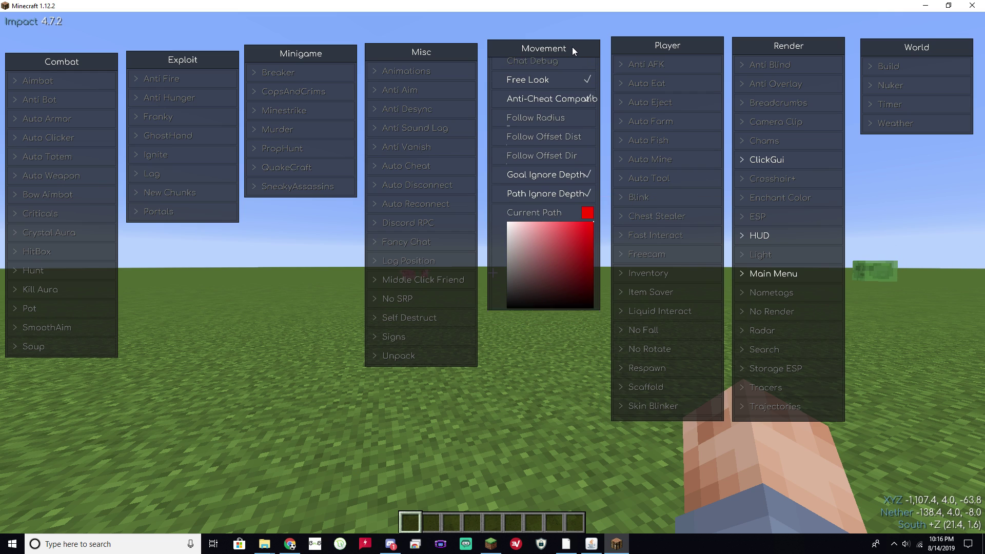
key("Escape")
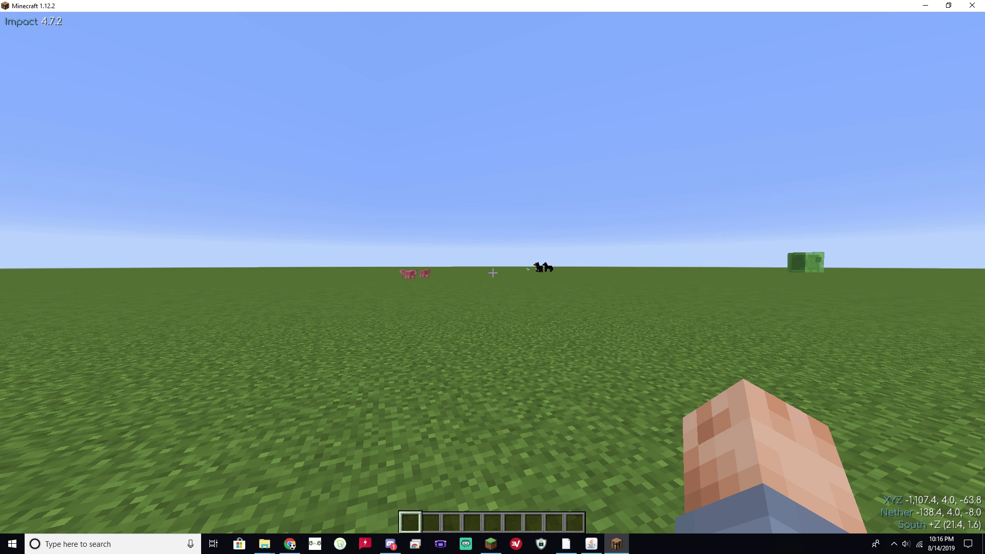
type("t.b")
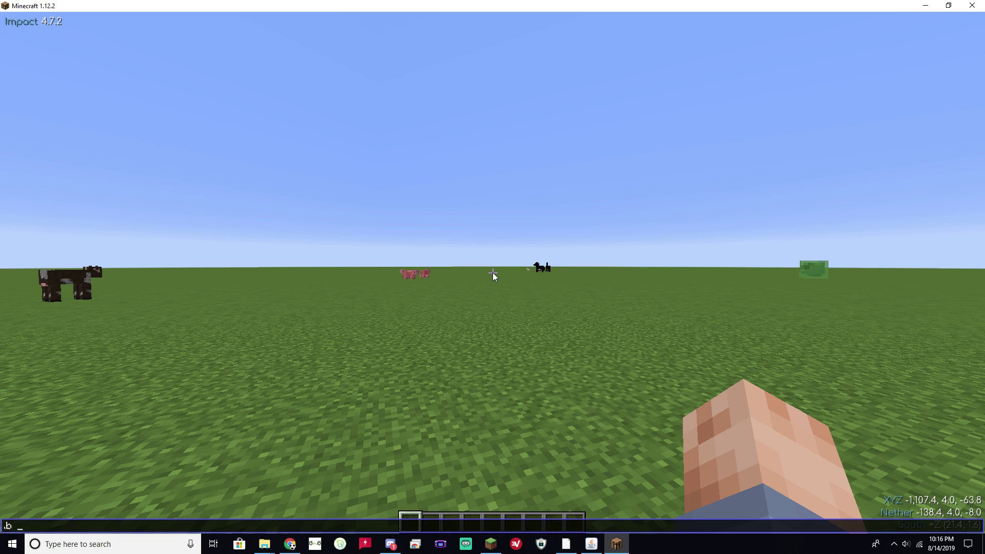
type(" build")
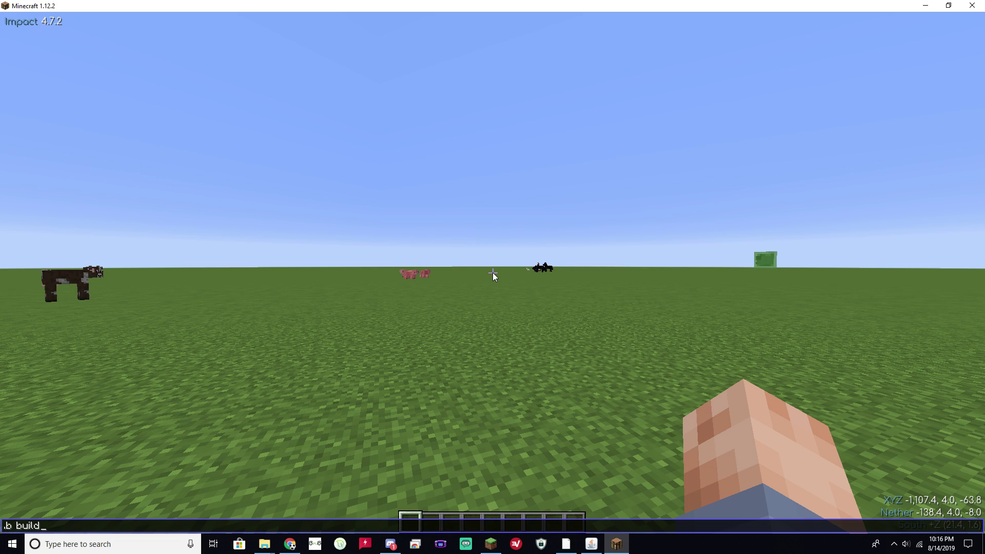
type(" red")
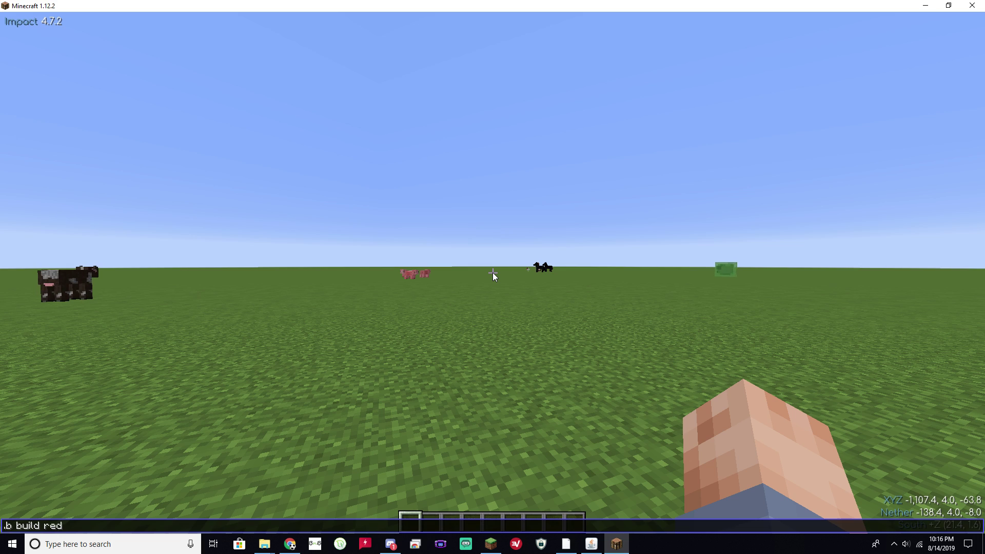
type("eemer ")
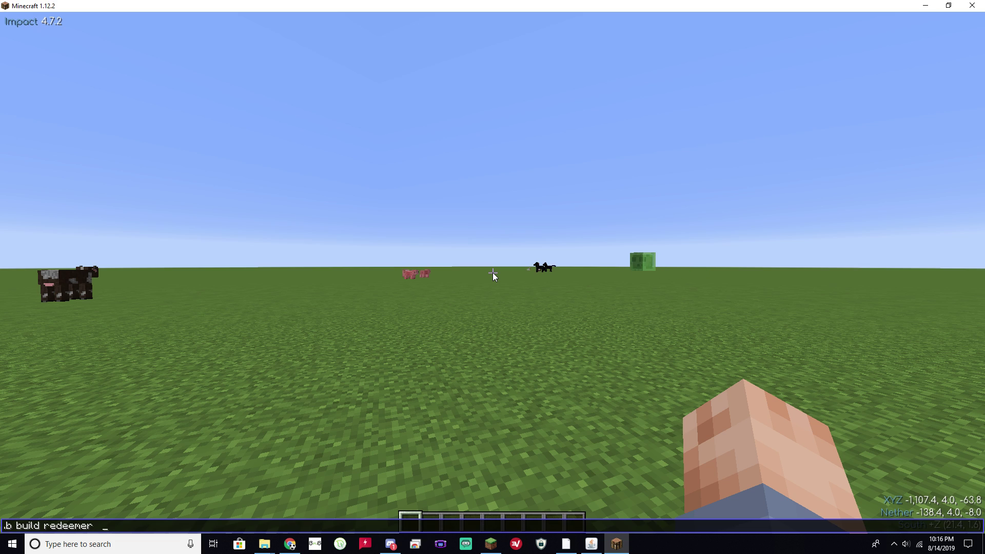
type(" 1 ~ 1")
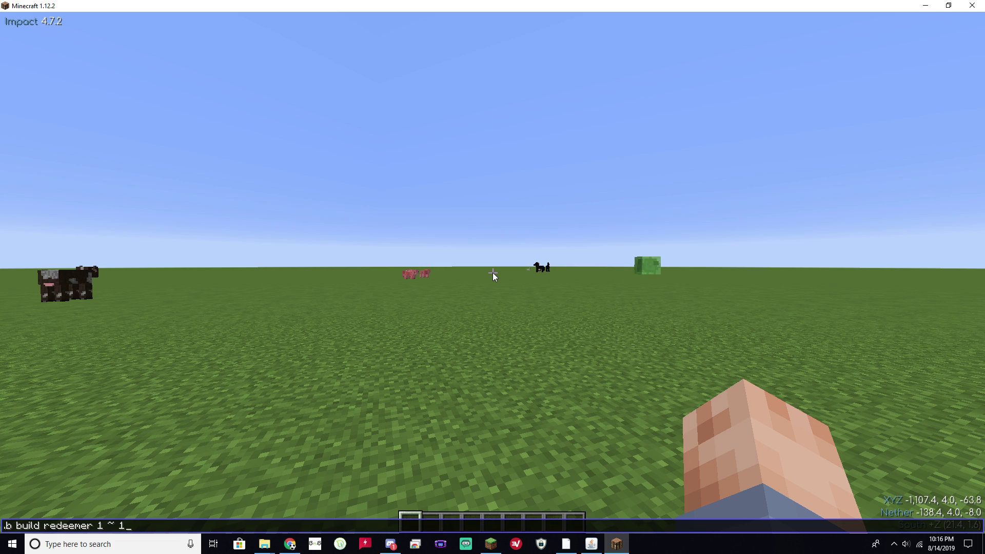
key("BackSpace")
key("BackSpace")
key("BackSpace")
key("BackSpace")
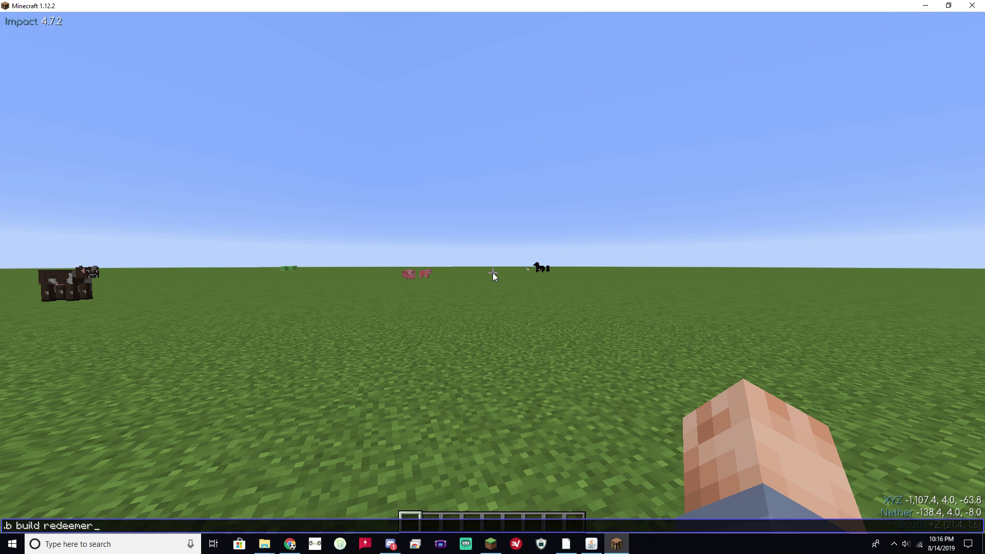
key("Return")
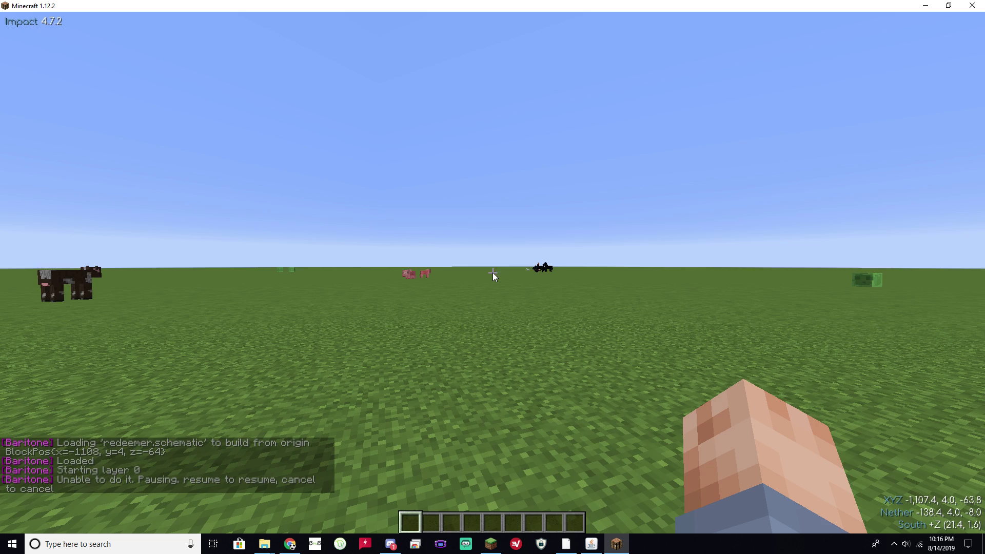
Search the creative inventory for "ob" and put obsidian in the first hotbar slot.
key("e")
left_click(577, 191)
type("o")
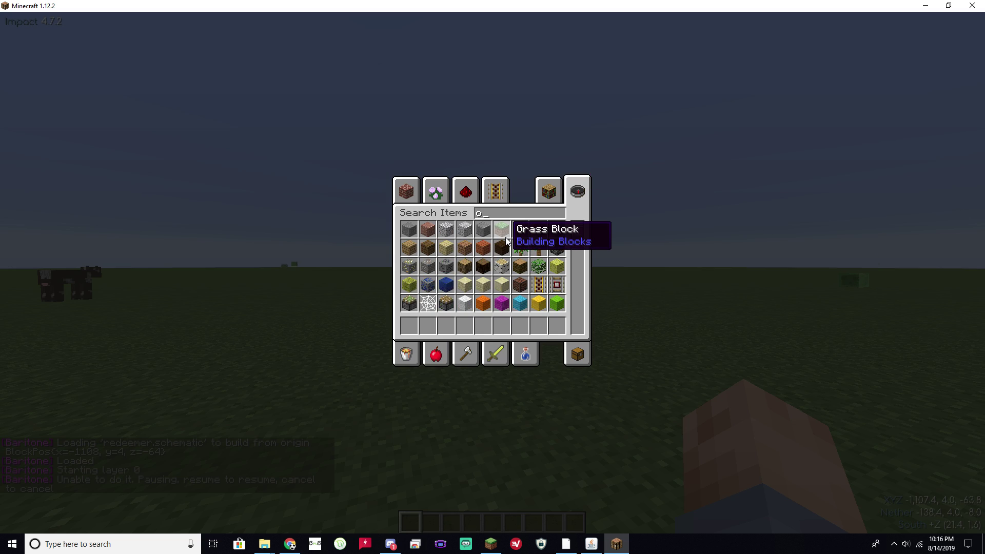
type("b")
left_click(464, 230)
left_click(409, 326)
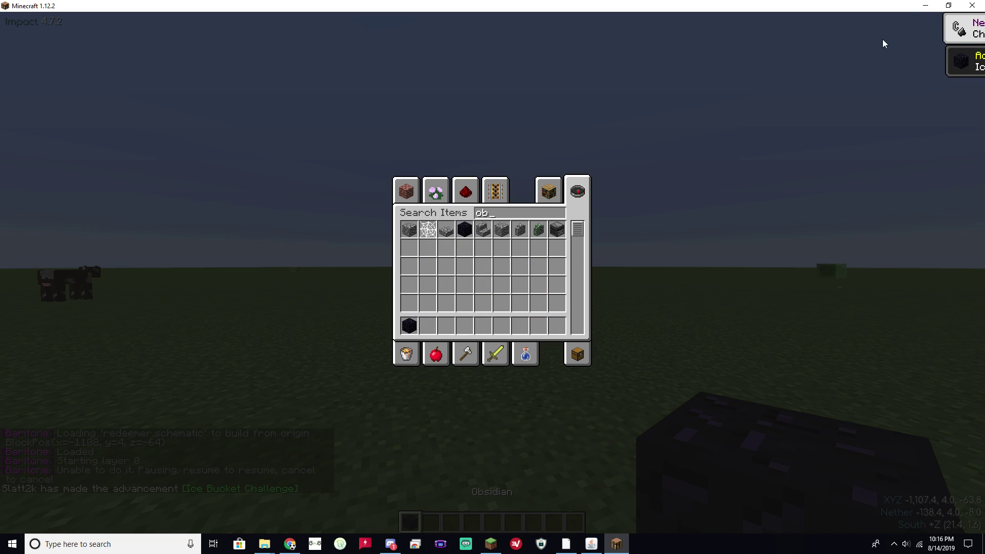
Restore the game to a smaller window, move it aside on the desktop, and minimise it.
left_click(948, 5)
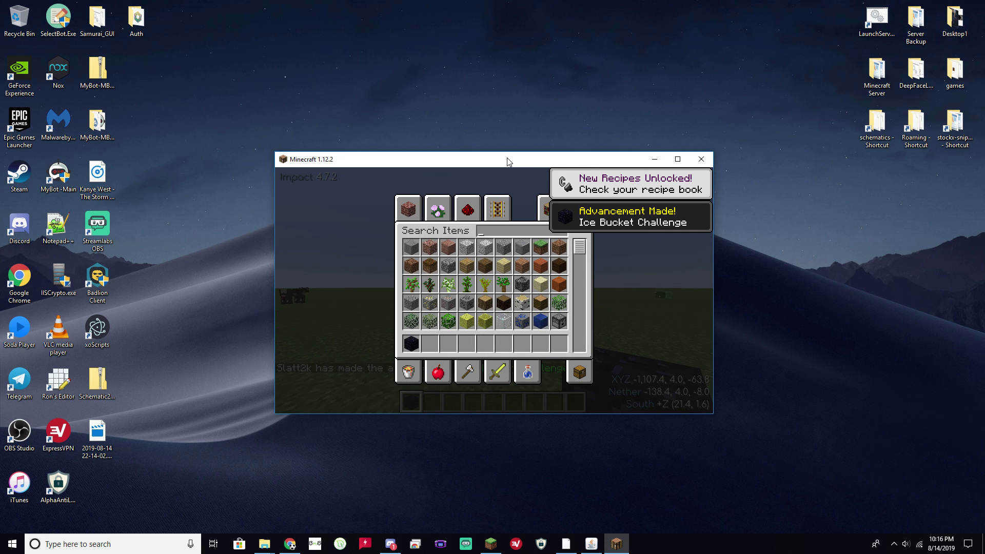
left_click_drag(507, 158, 327, 68)
left_click(475, 69)
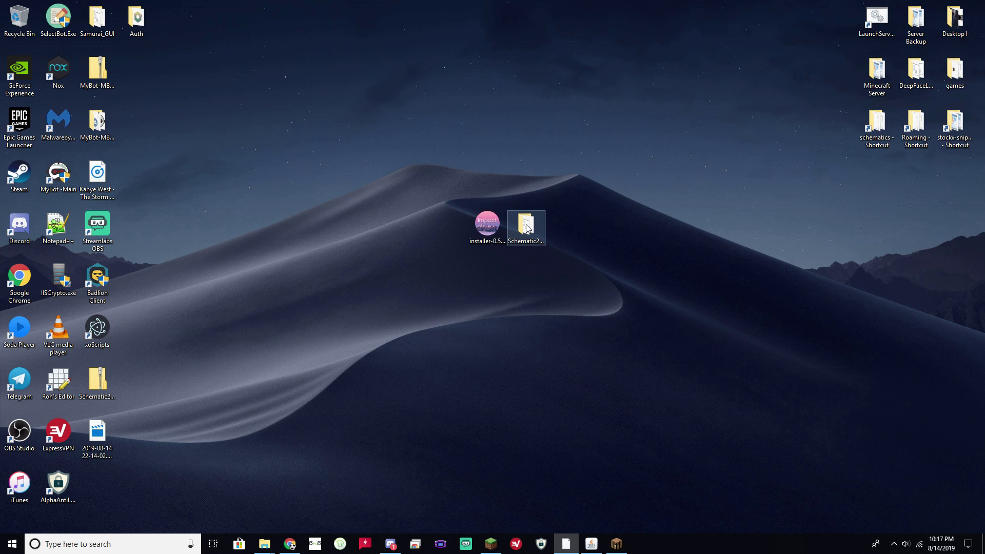
Launch Schematic2Blueprint.jar from its desktop folder and place its window beside the opened schematics folder.
left_click(528, 227)
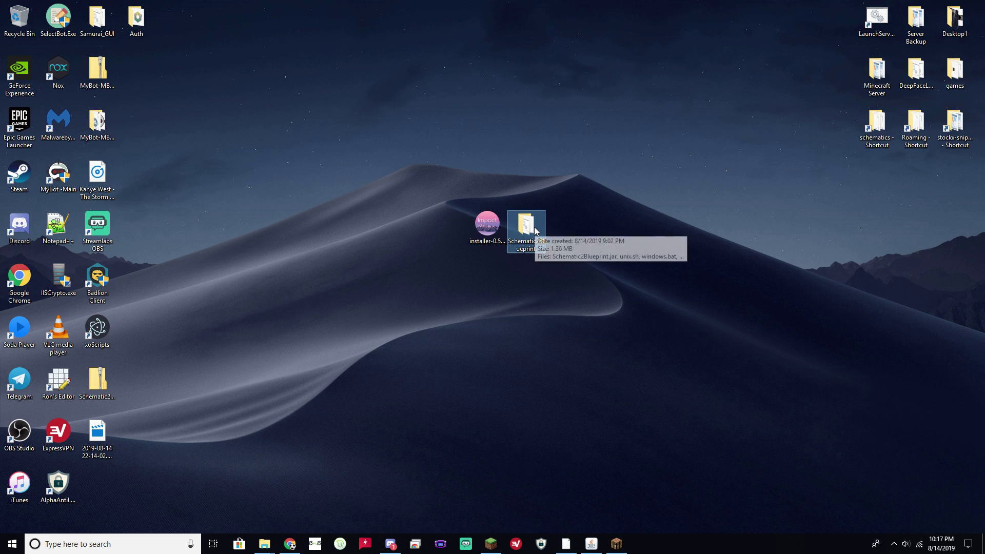
double_click(533, 226)
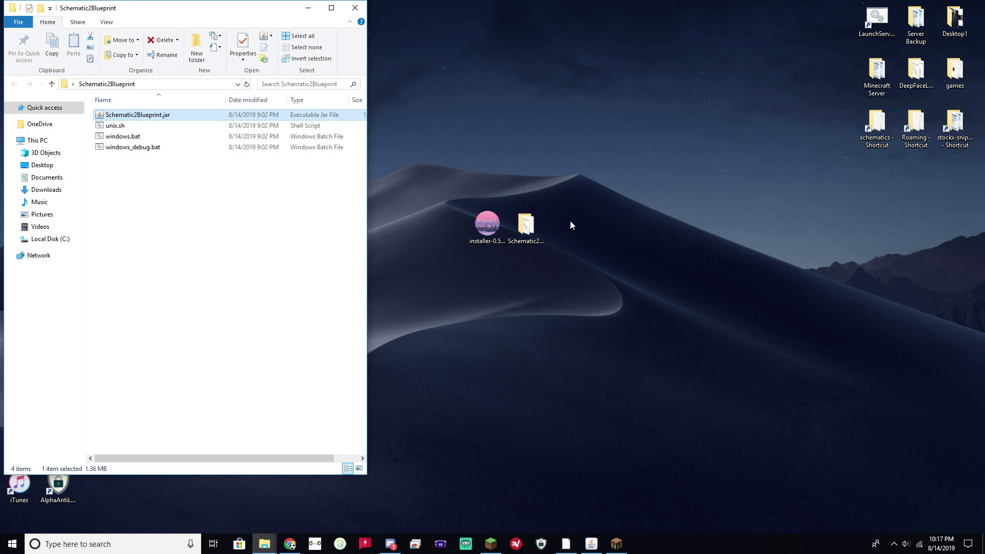
left_click(307, 9)
double_click(877, 122)
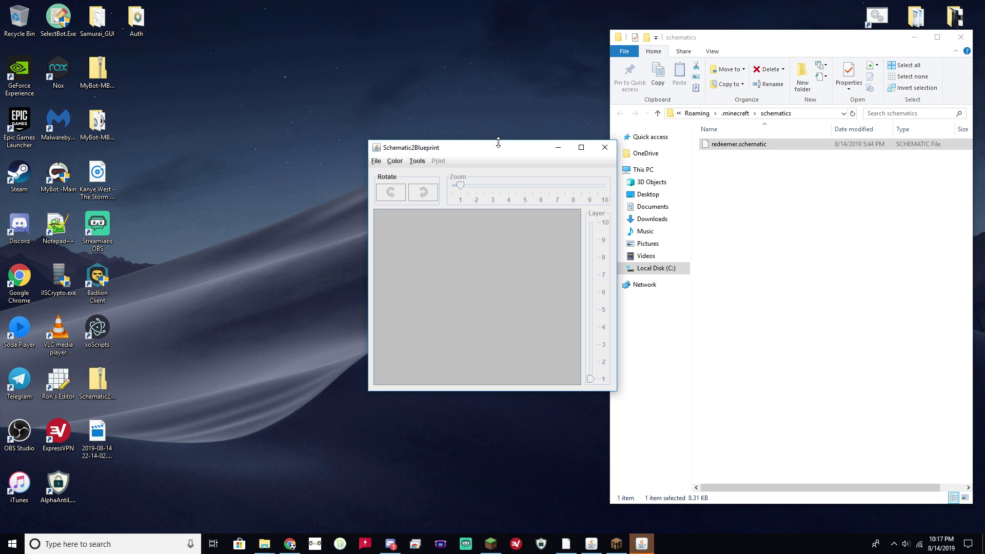
left_click_drag(496, 148, 294, 144)
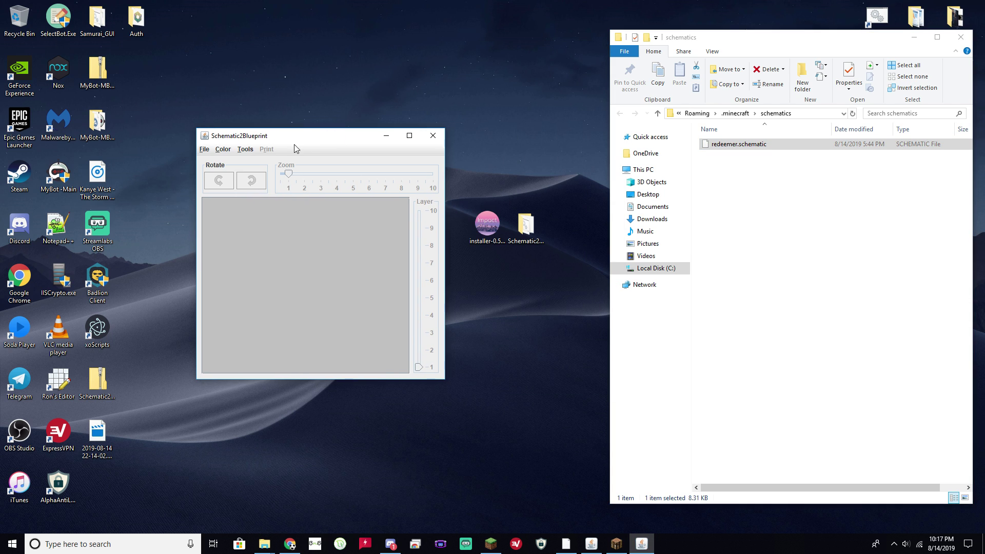
Open redeemer.schematic in Schematic2Blueprint through the schematics shortcut in the Desktop folder.
left_click(205, 149)
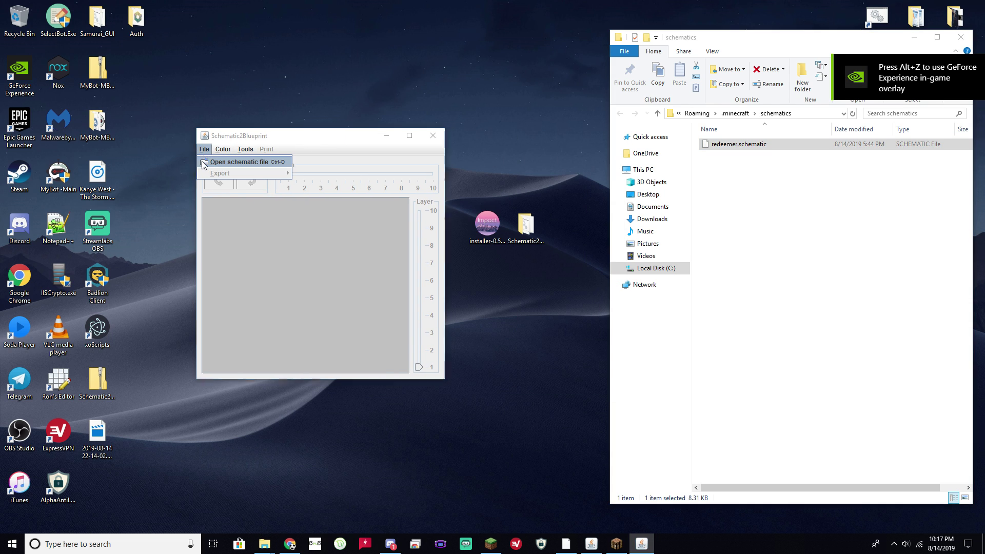
left_click(203, 162)
left_click(363, 191)
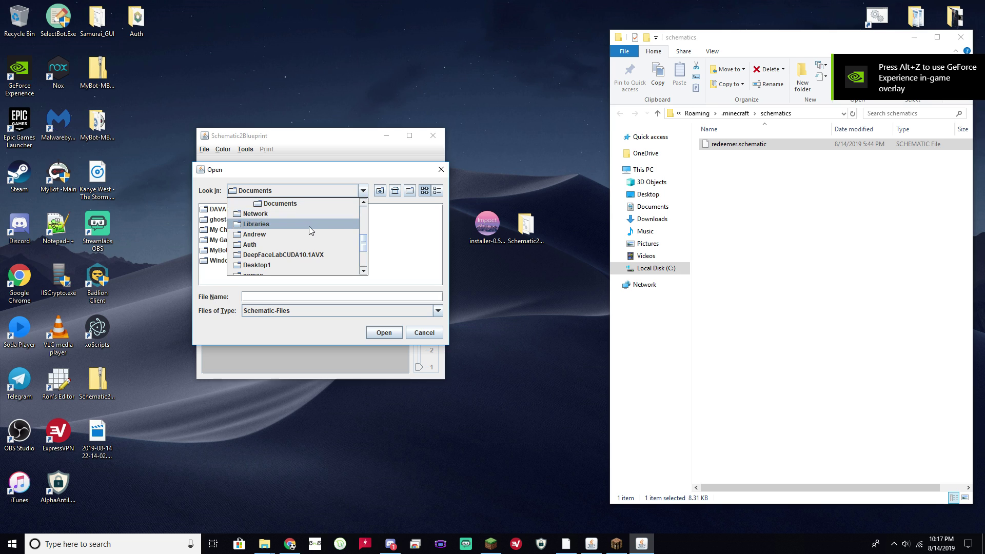
scroll(309, 226, "up", 1)
left_click(279, 217)
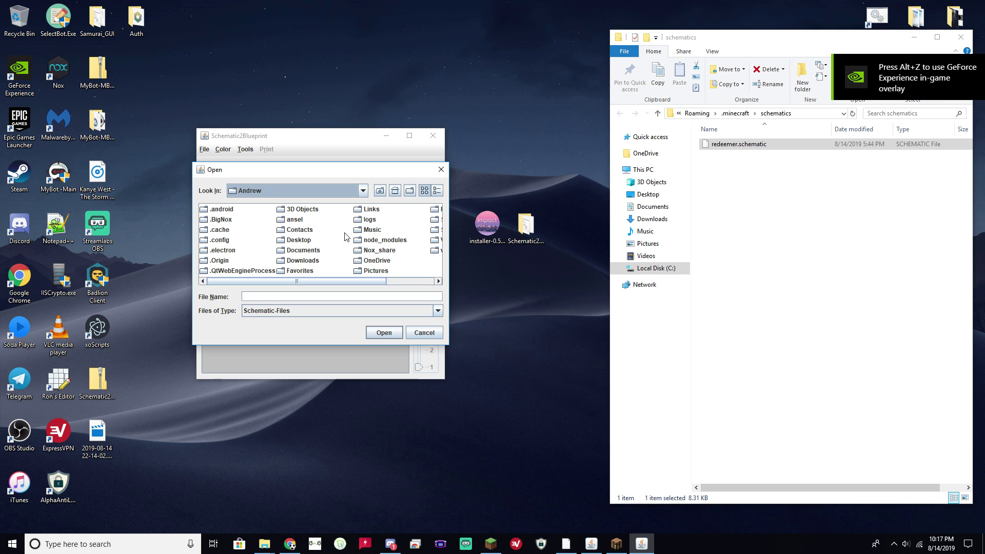
double_click(310, 241)
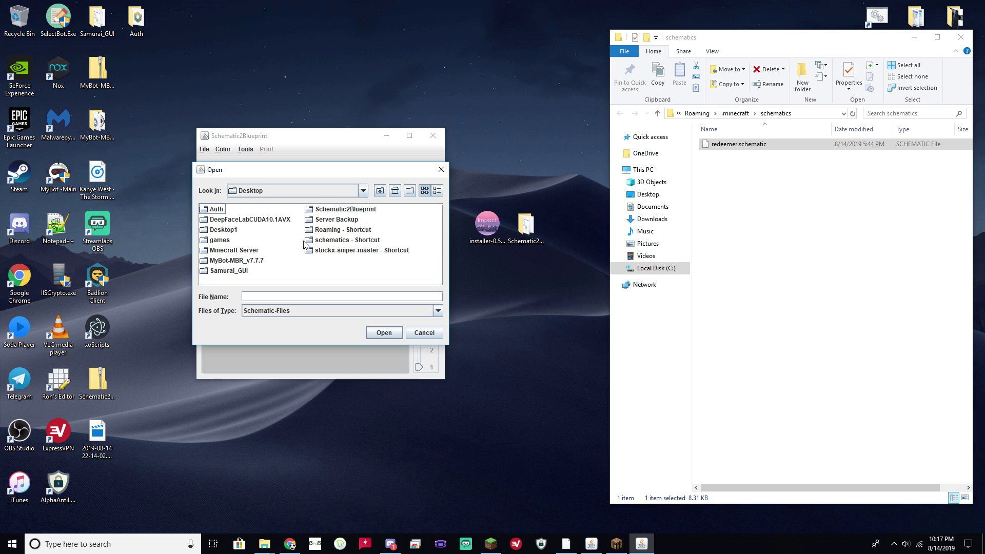
left_click(345, 241)
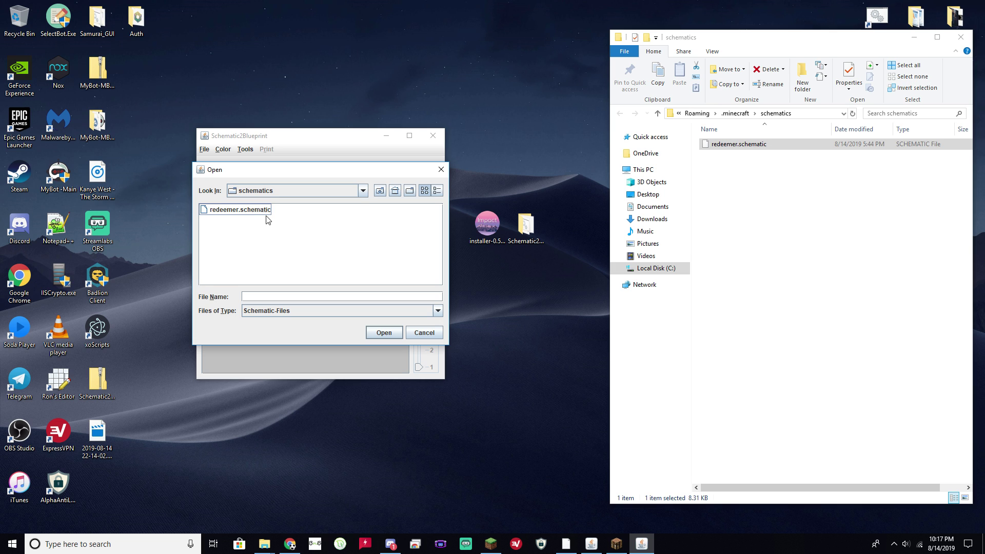
double_click(256, 213)
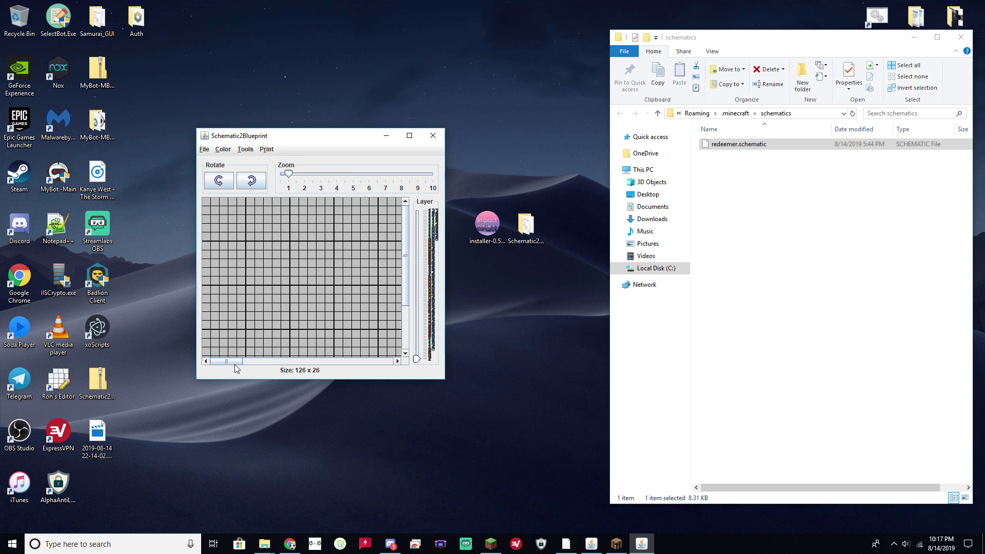
Examine the redeemer blueprint across its grid and through its higher layers.
left_click_drag(233, 361, 306, 362)
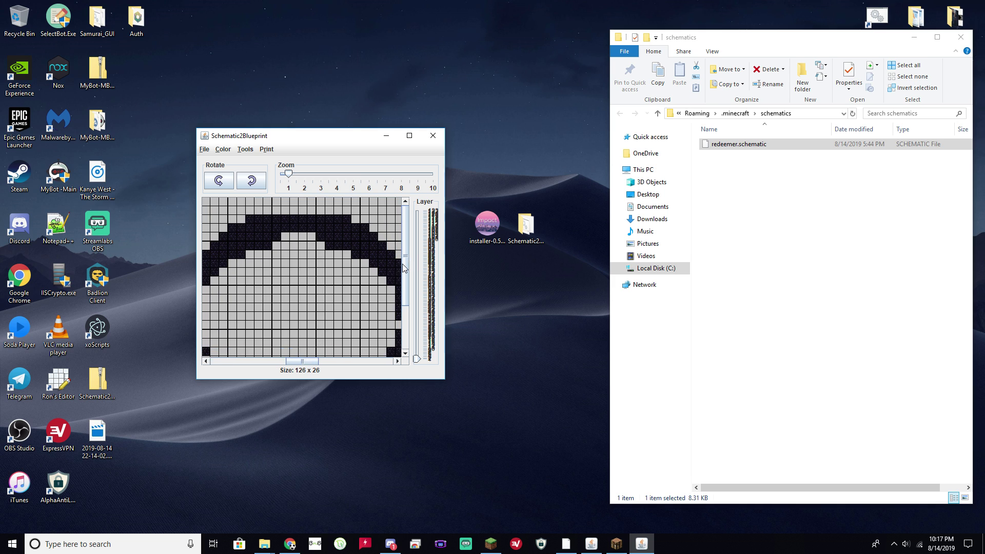
left_click_drag(402, 264, 405, 295)
left_click_drag(417, 358, 418, 230)
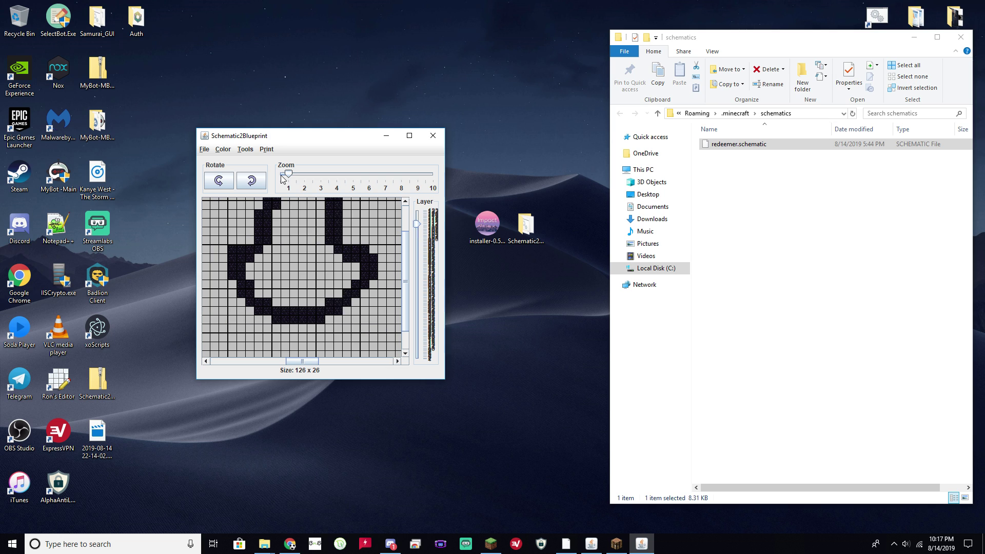
Count the blocks in the redeemer schematic to check which materials it needs, and close the list.
left_click(249, 163)
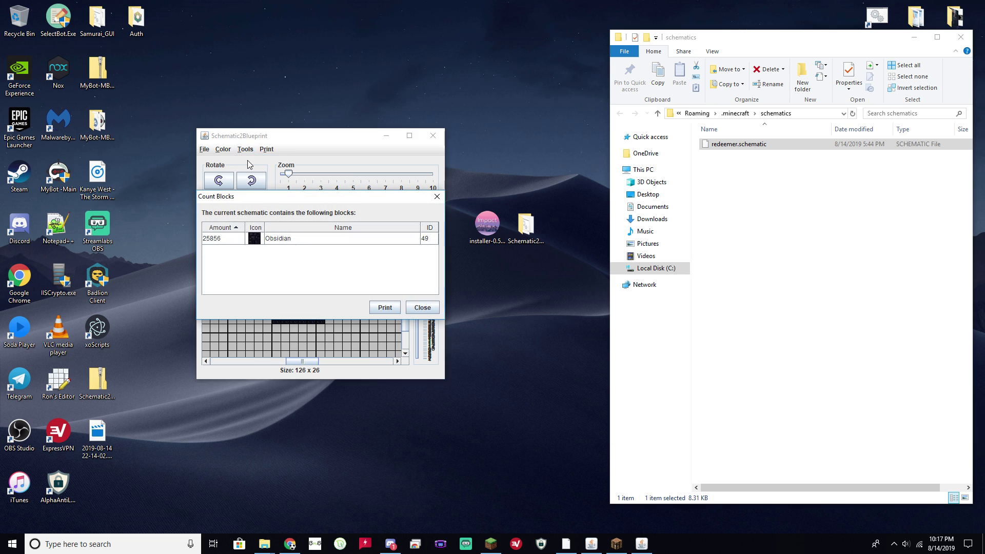
left_click(206, 242)
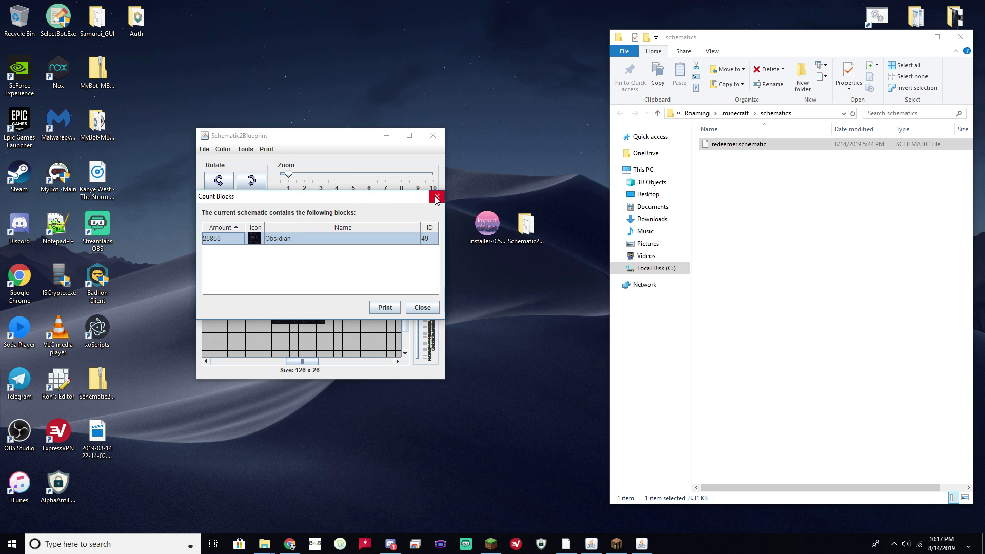
left_click(422, 308)
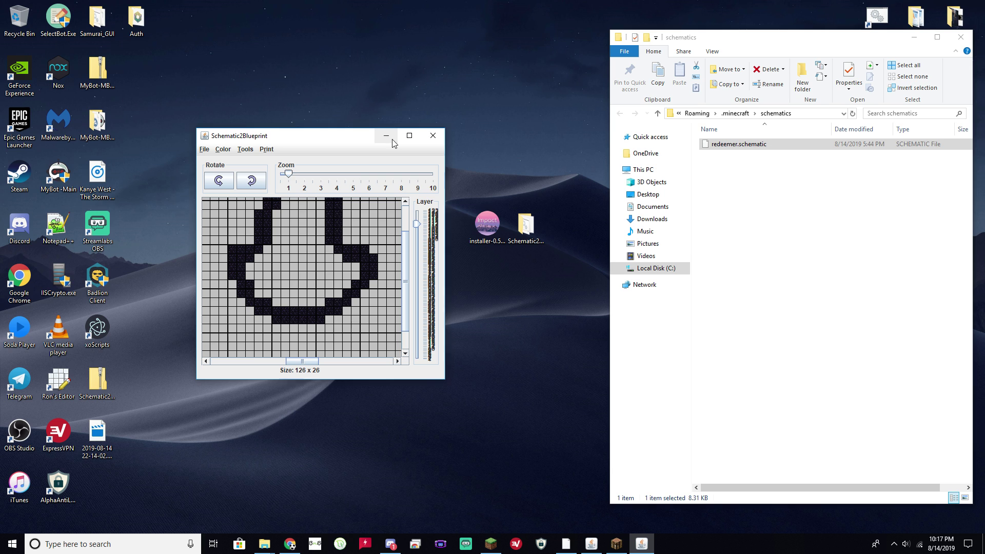
Minimise Schematic2Blueprint and the schematics folder, switch back to Minecraft maximised, and close the inventory.
left_click(387, 137)
left_click(915, 37)
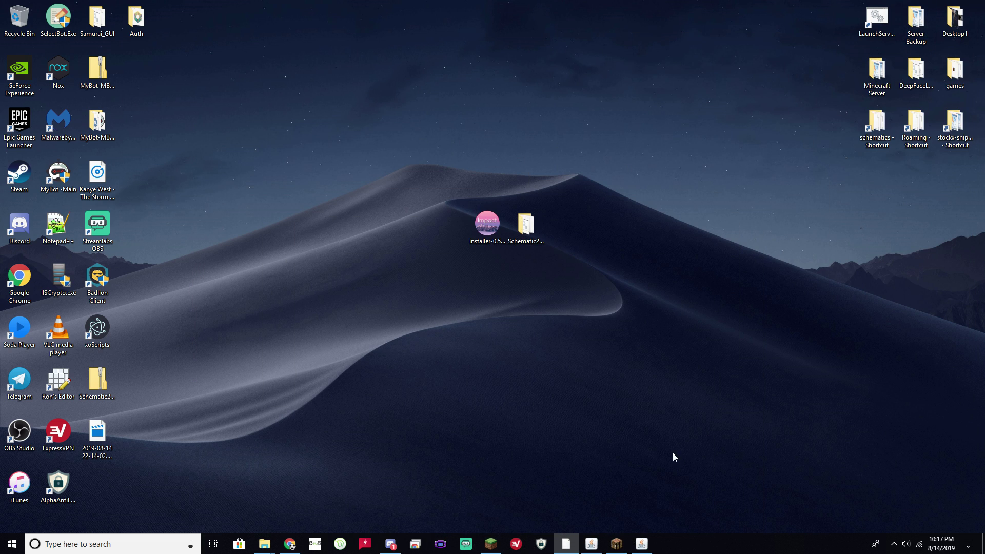
mouse_move(616, 541)
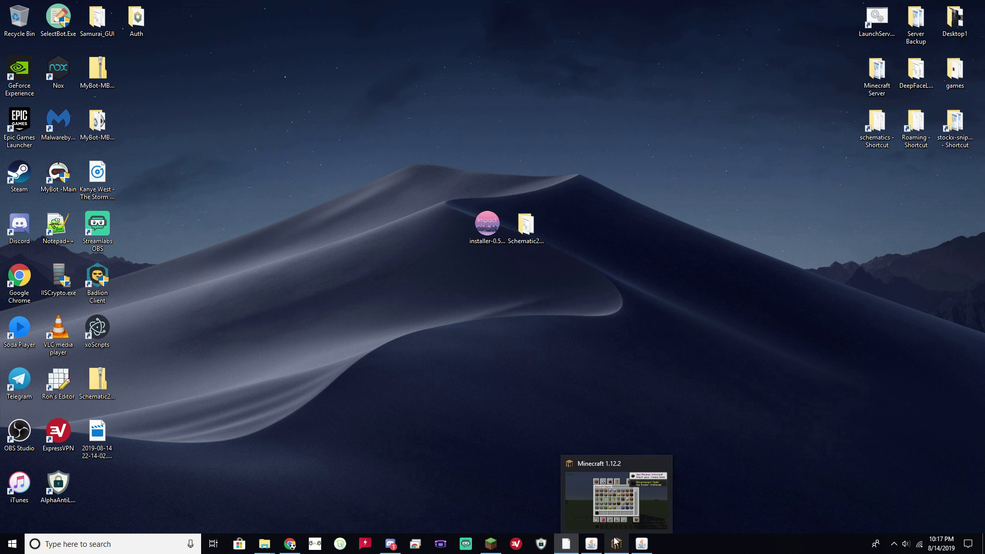
left_click(636, 523)
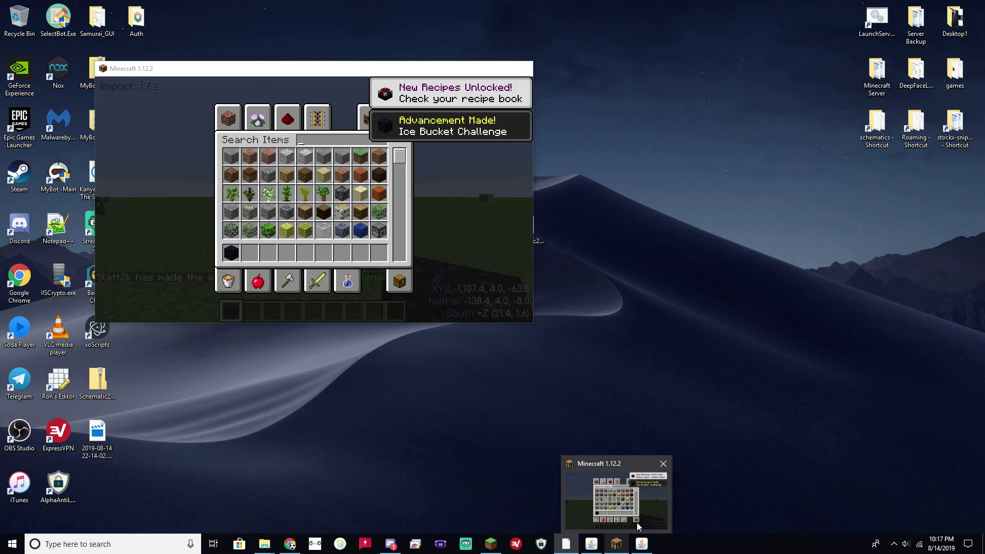
left_click(497, 68)
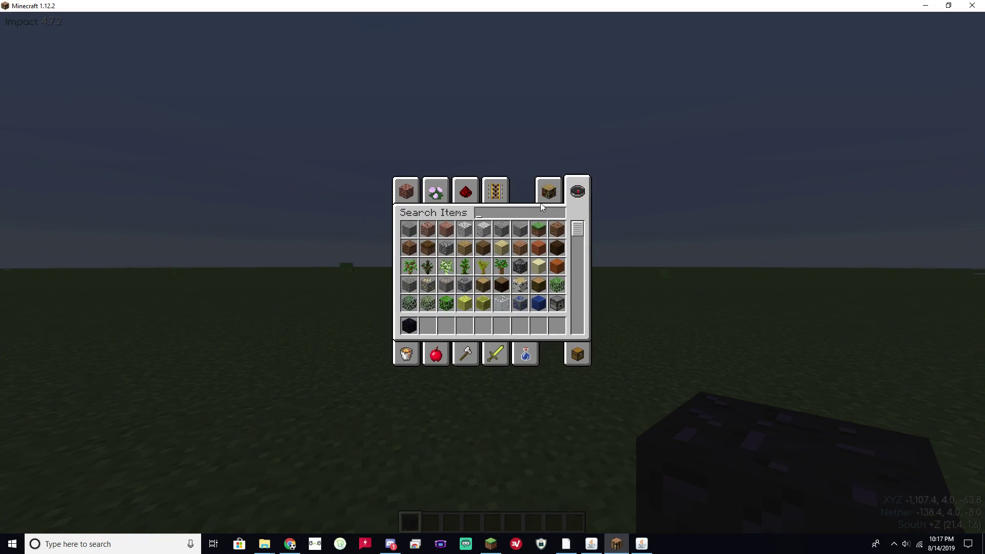
key("e")
Look around and fly a short way across the open grass away from the villages.
mouse_move(493, 273)
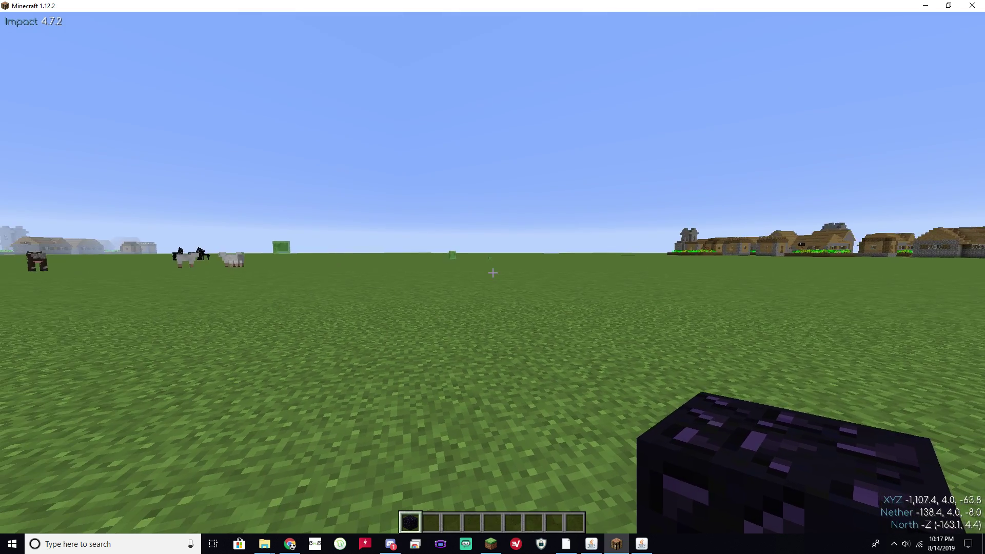
key("w")
key("space")
key("space")
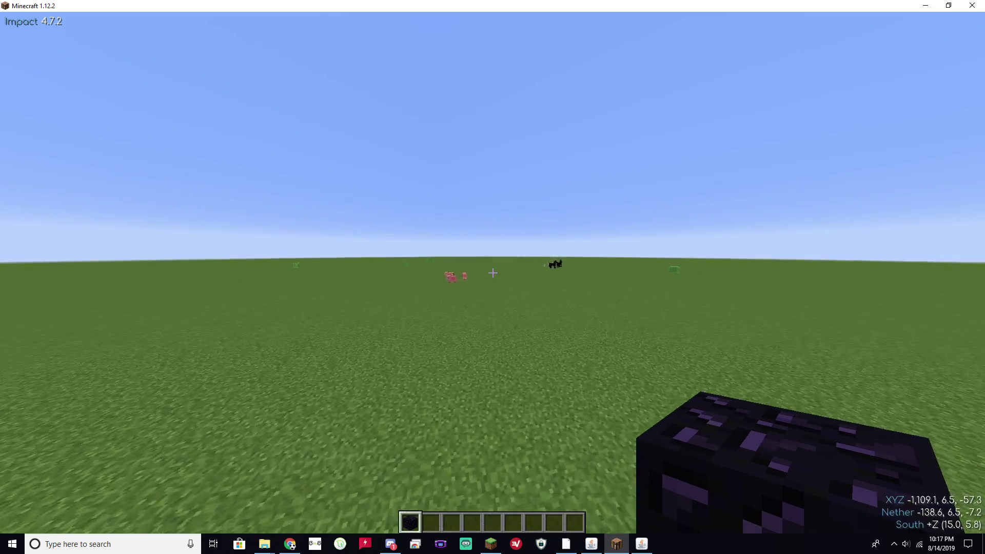
key("Escape")
left_click(480, 260)
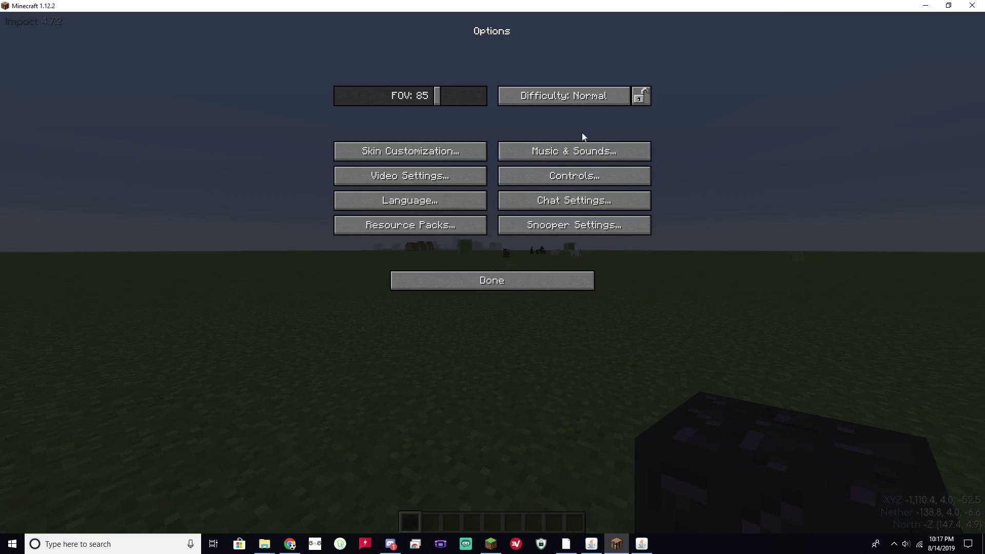
key("Escape")
Try to start the redeemer build at the current position with the chat command ".b build redeemer", and repeat the command.
key("slash")
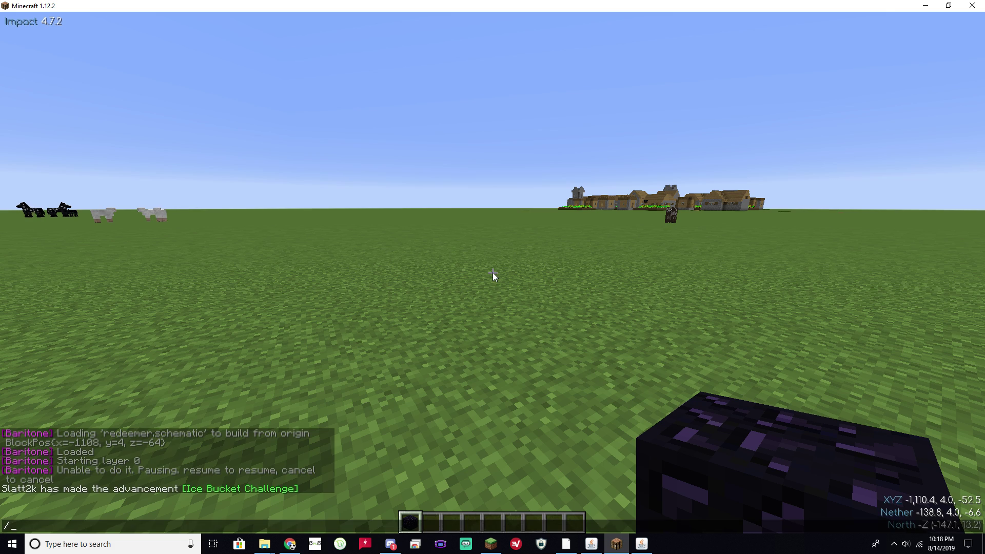
key("Up")
key("Return")
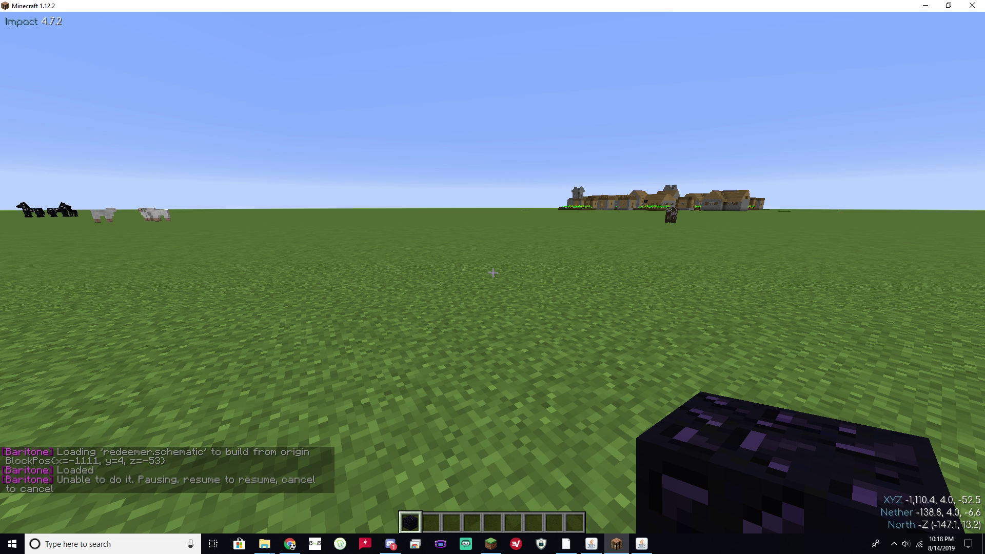
type("ee")
type("t.")
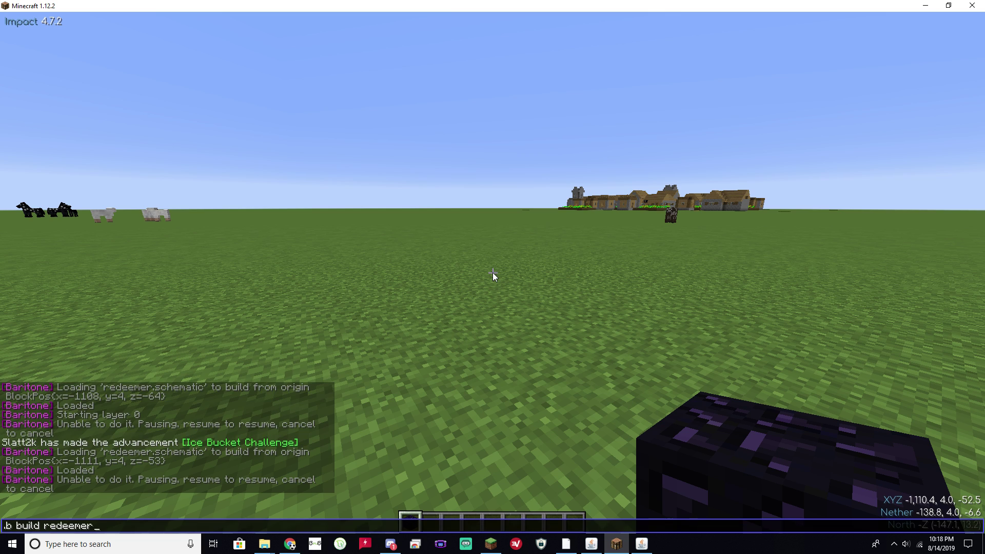
key("Return")
Cancel the pending Baritone build with the chat command ".b cancel", sending it twice.
key("slash")
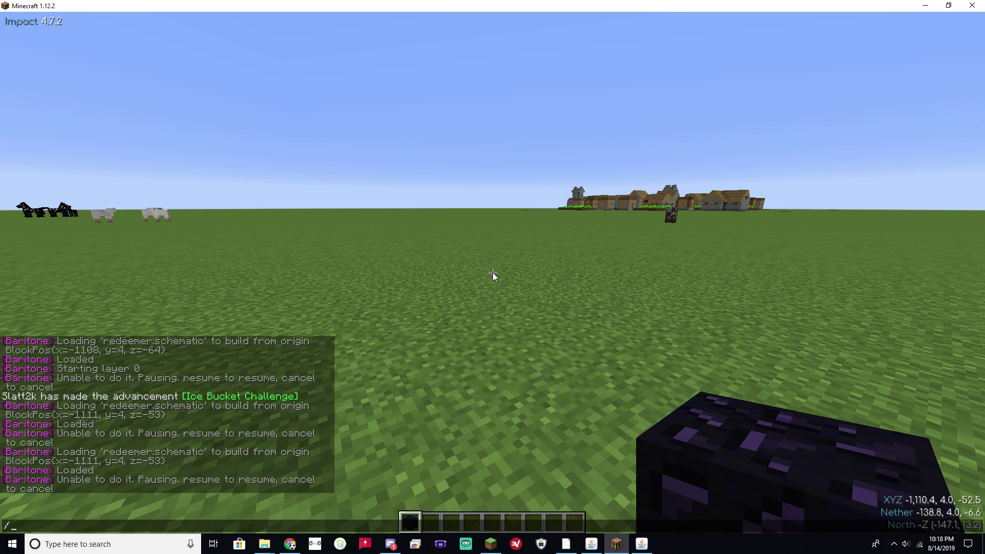
type(".b canc")
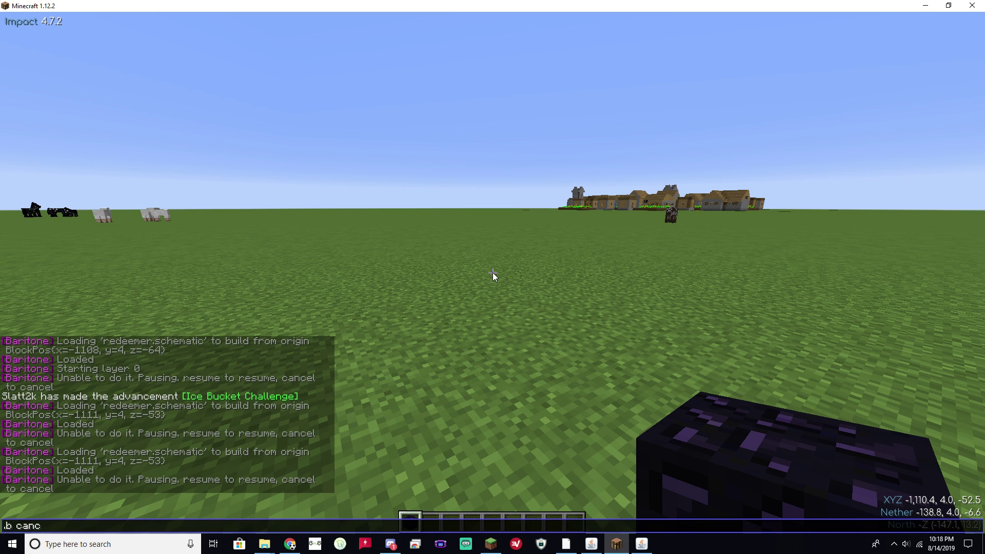
type("el")
key("Return")
key("t")
key("Up")
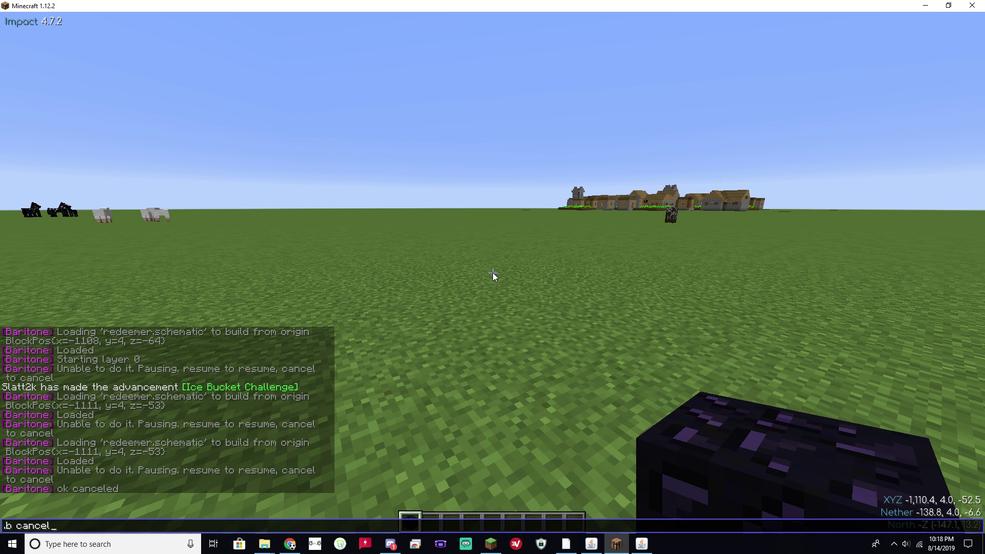
key("Return")
Close the Impact module overlay and start the build again by resending the command ".b build redeemer".
key("Shift_R")
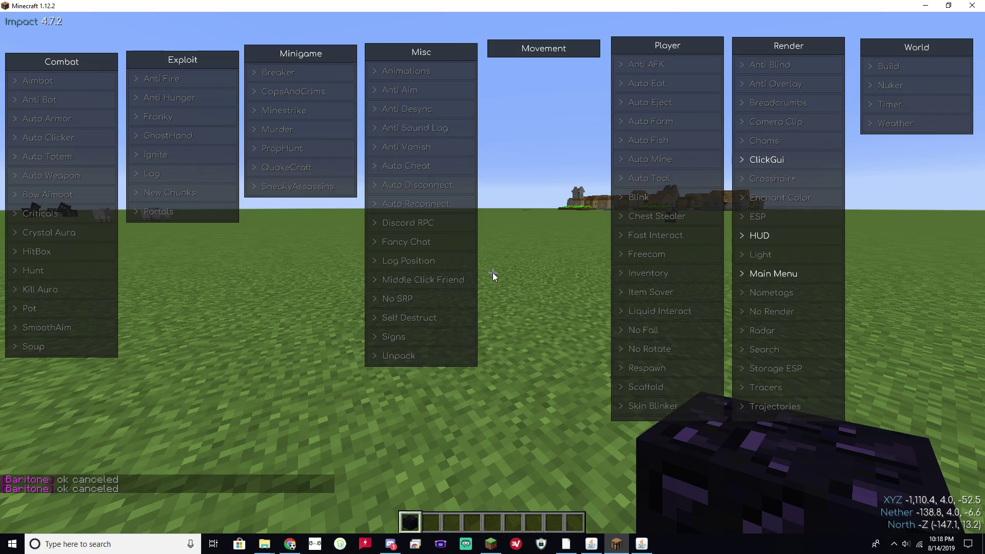
key("Escape")
key("t")
key("Up")
key("Up")
key("Return")
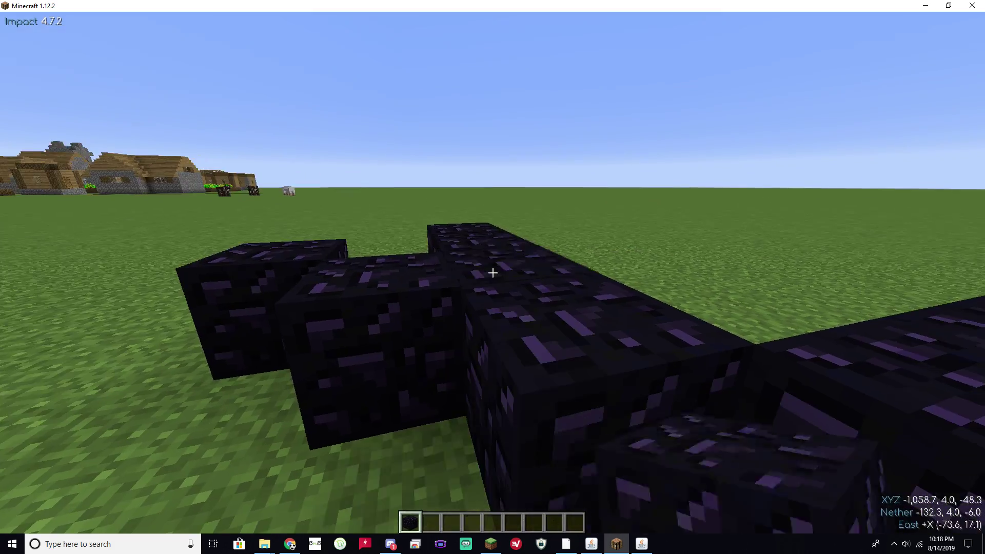
Pause the running build with ".b pause" and set it going again with ".b resume".
type("t")
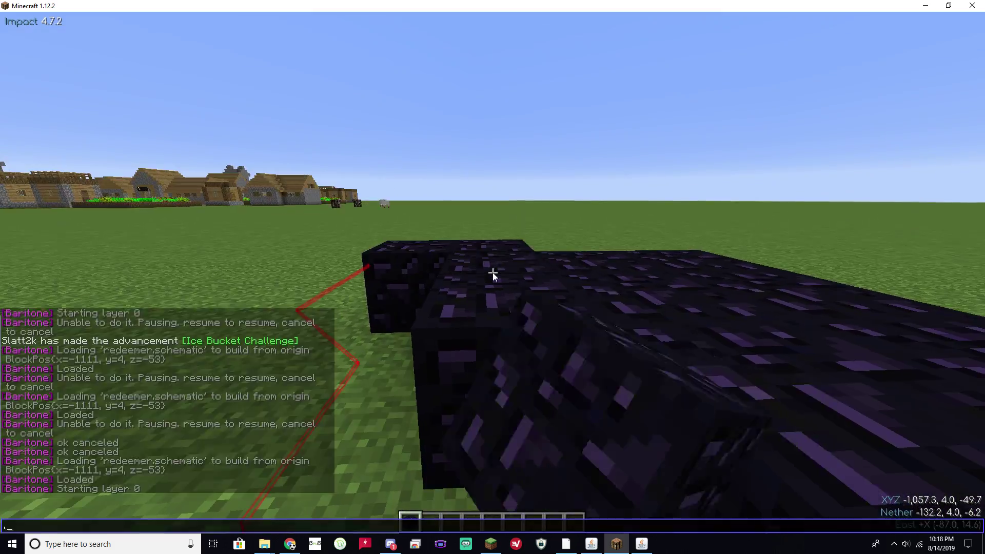
type(".b paus")
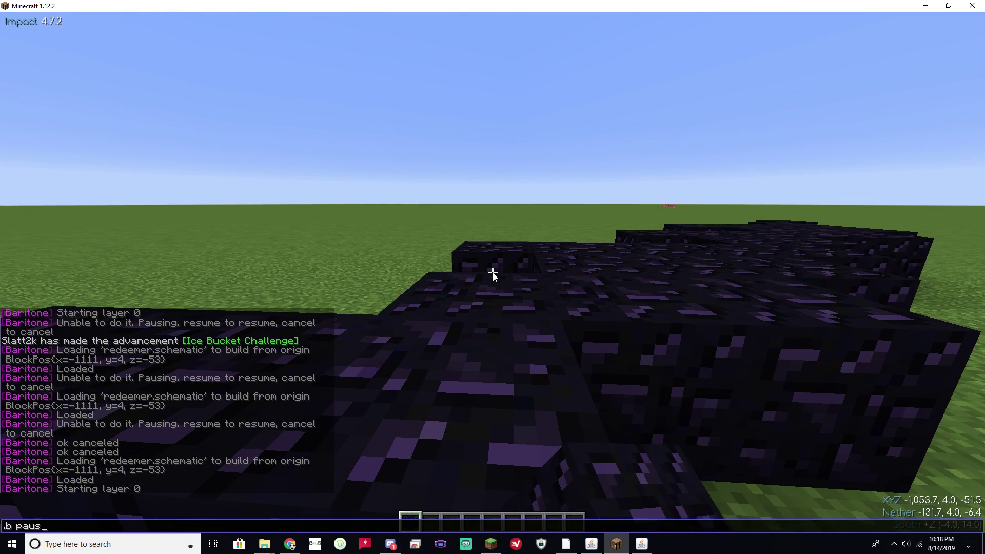
key("Return")
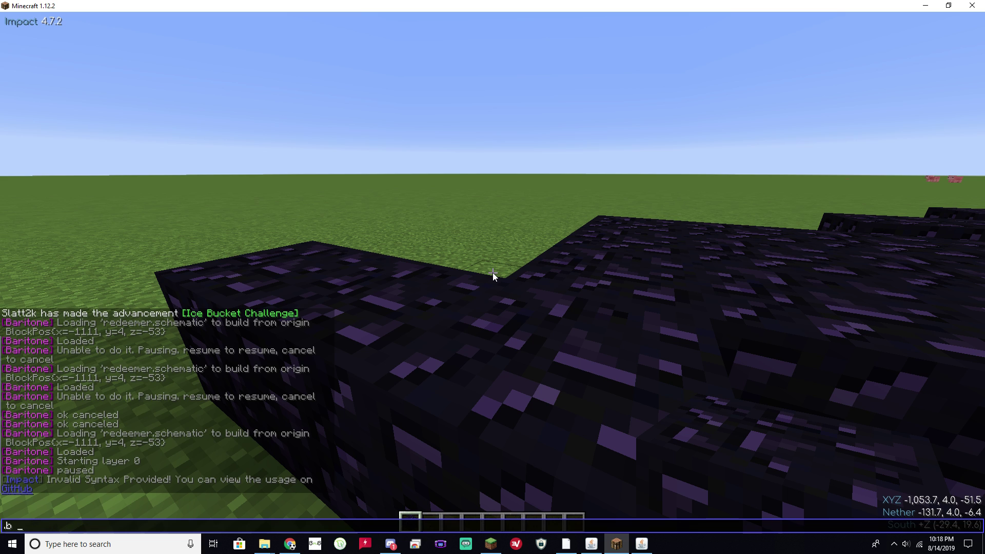
type("me")
key("Return")
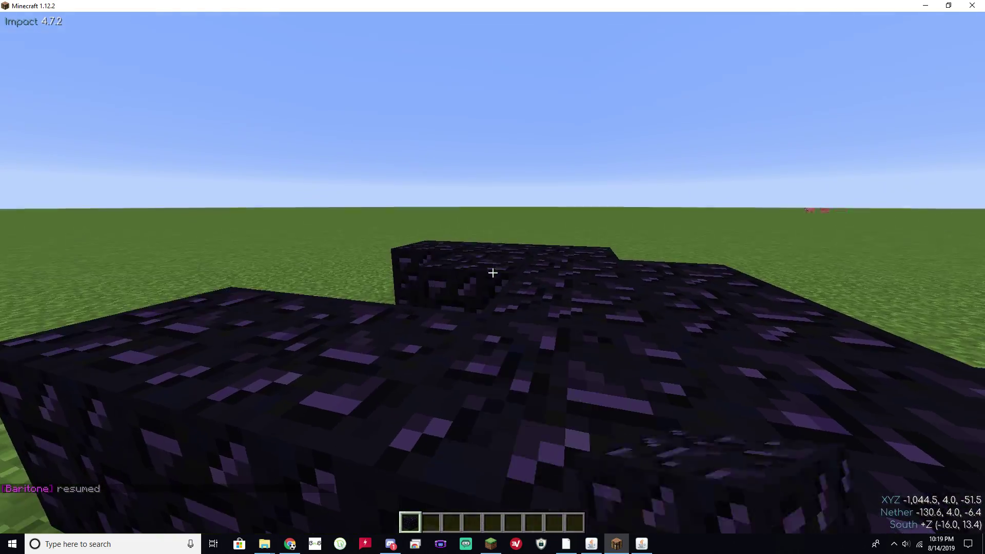
Pause the redeemer build once more with ".b pause" and cancel it with ".b cancel".
key("t")
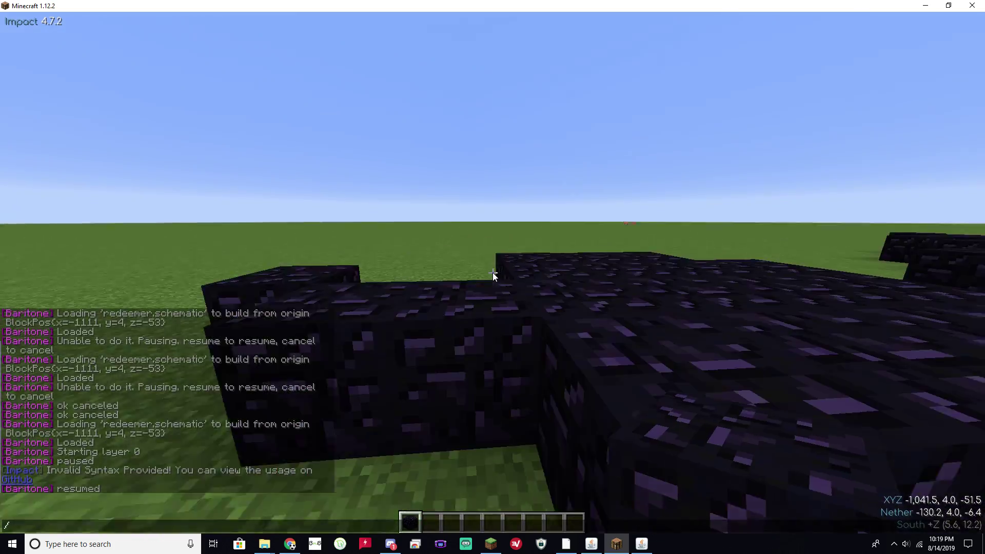
key("Up")
key("Up")
key("BackSpace")
key("BackSpace")
key("BackSpace")
key("BackSpace")
key("BackSpace")
key("BackSpace")
key("BackSpace")
key("BackSpace")
key("BackSpace")
key("Return")
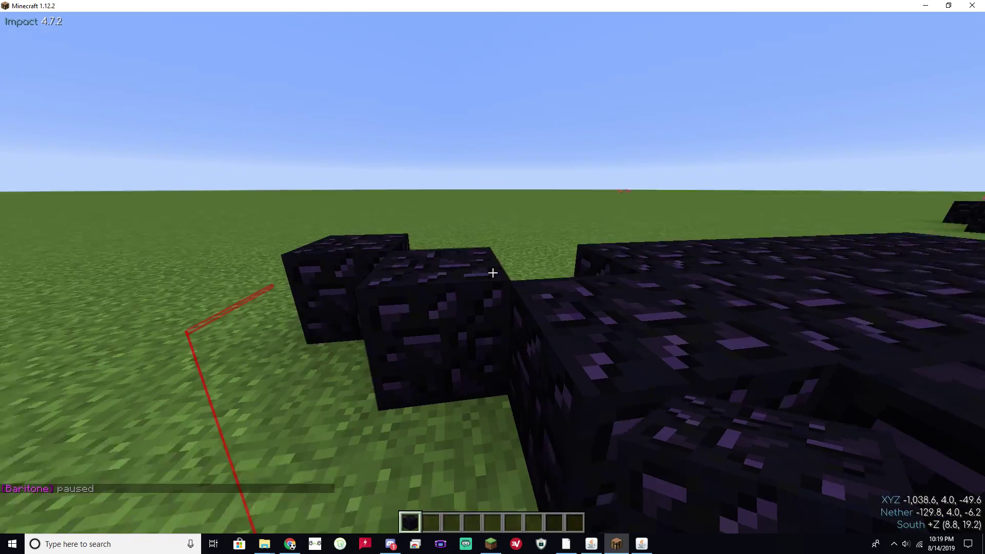
key("t")
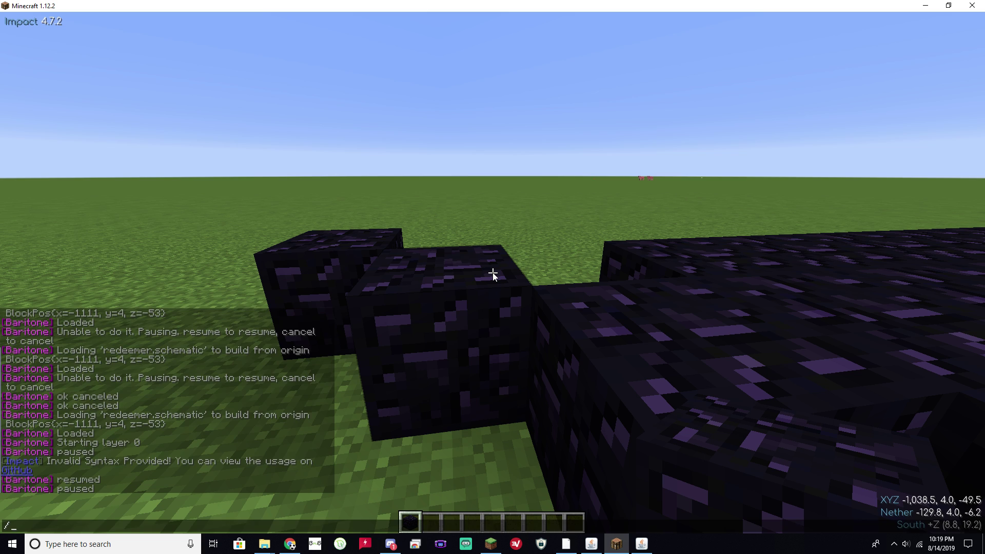
key("Up")
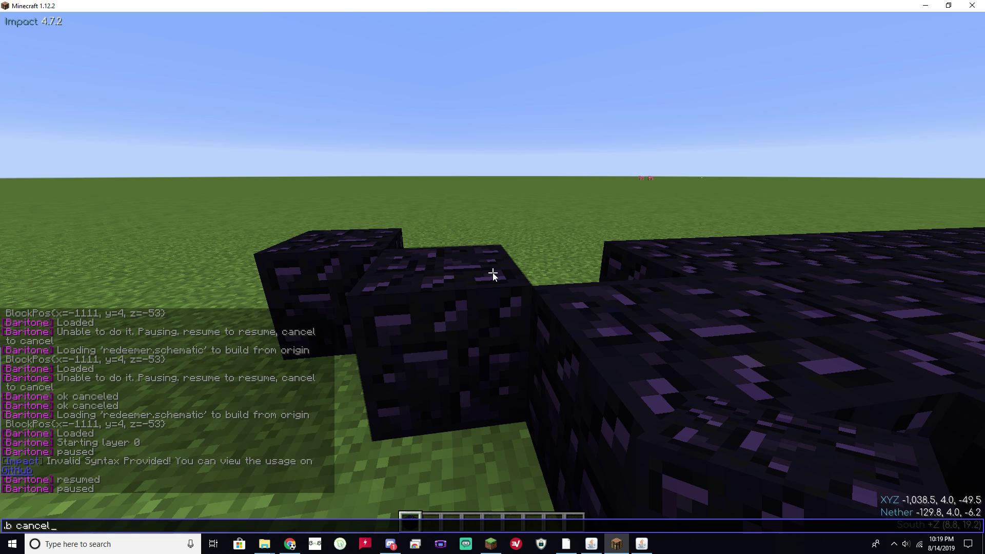
key("Return")
Save and quit this world, and load the singleplayer world that contains the finished redeemer statue.
key("Escape")
left_click(479, 287)
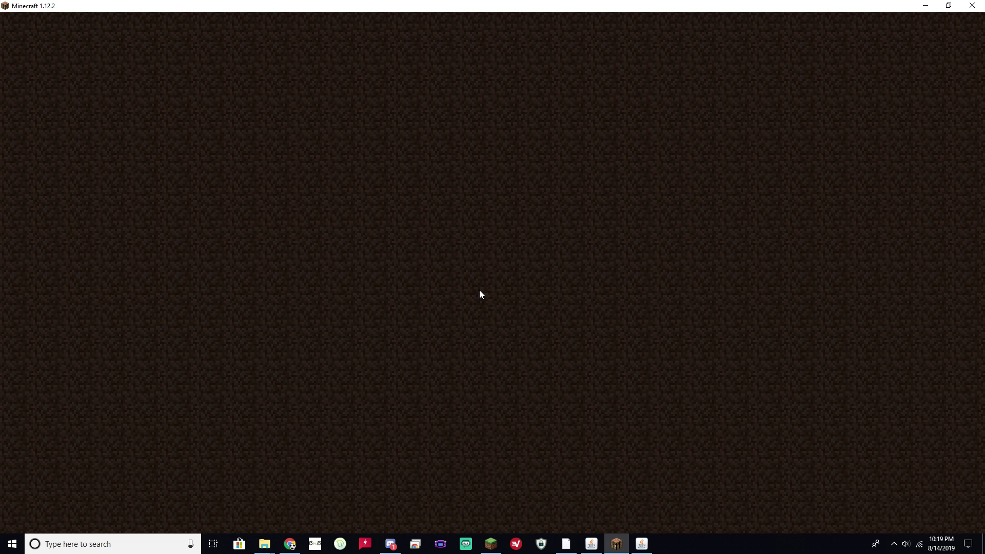
left_click(477, 201)
double_click(426, 98)
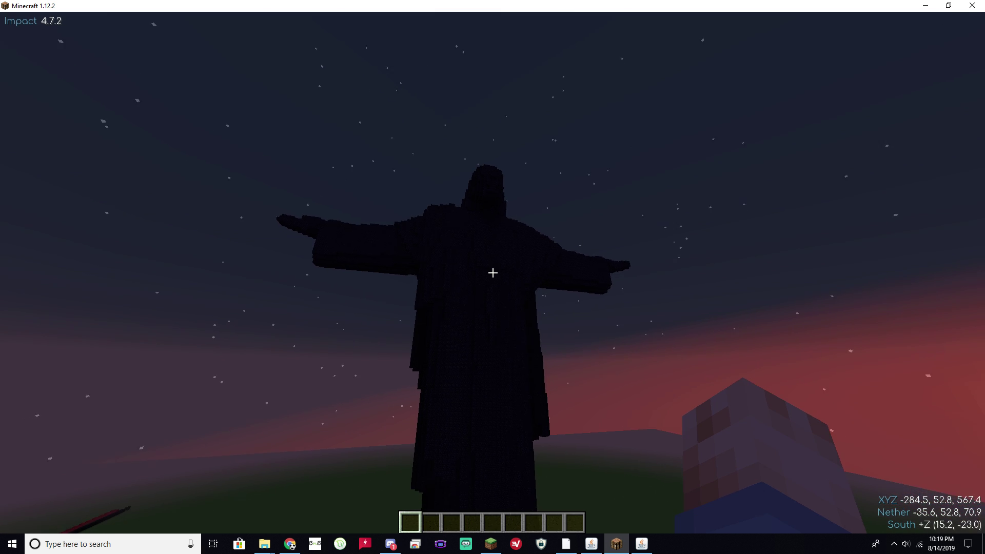
Fly around the finished obsidian statue to examine its front, arms, head and base from outside.
key("s")
key("a")
key("w")
key("space")
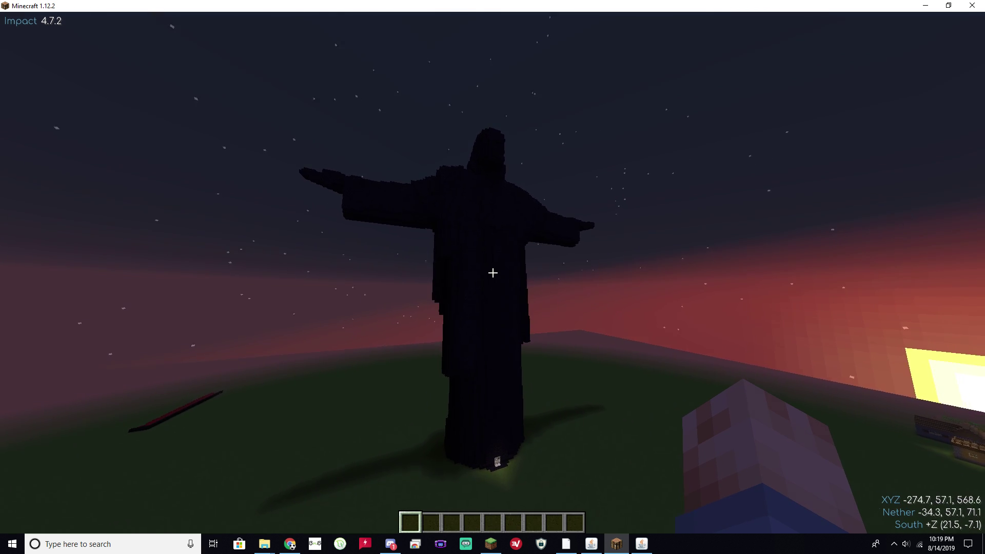
key("w")
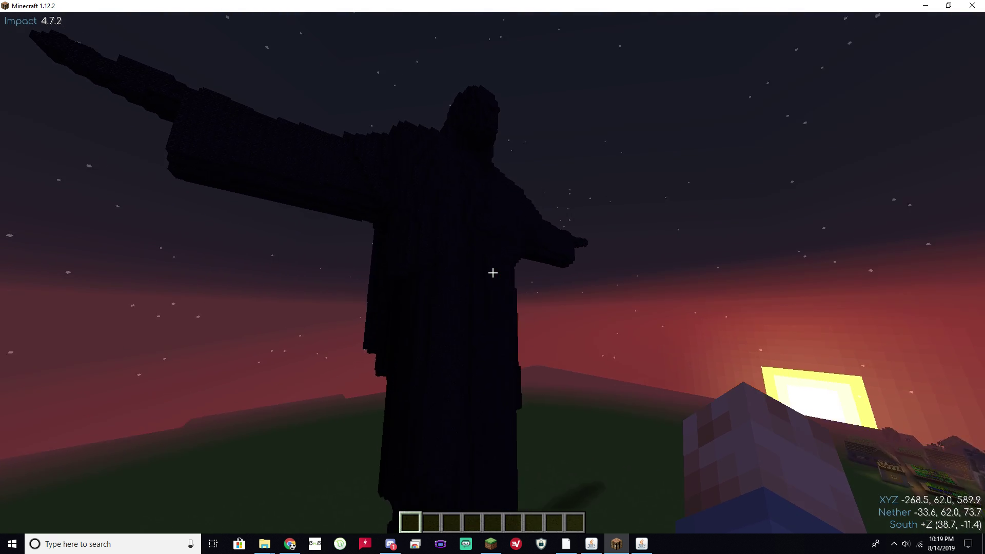
key("w")
key("space")
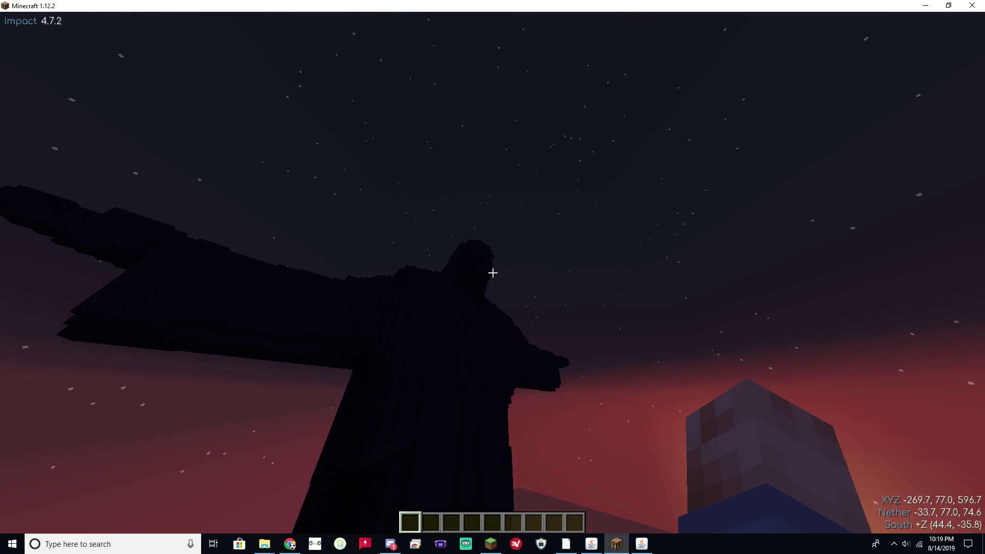
key("w")
key("space")
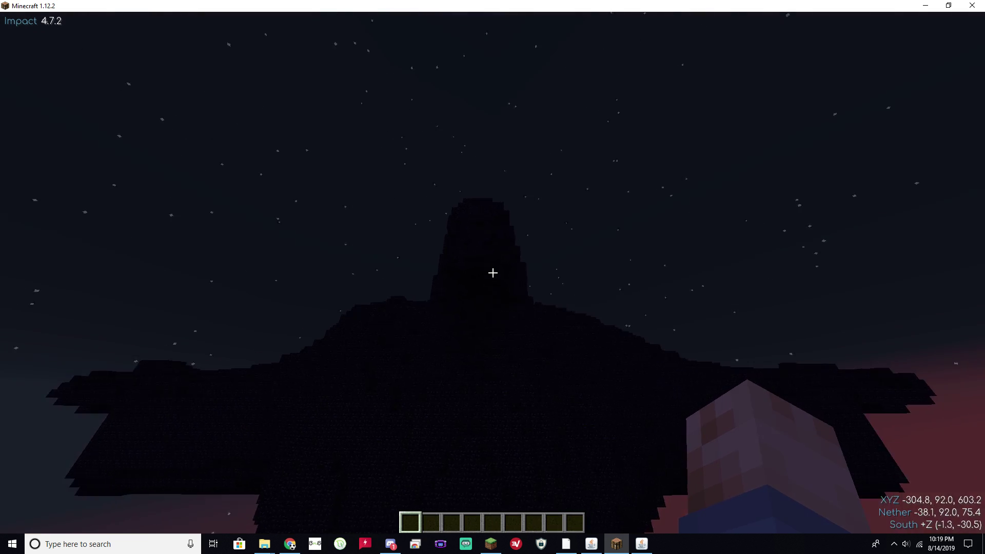
key("space")
key("a")
key("shift")
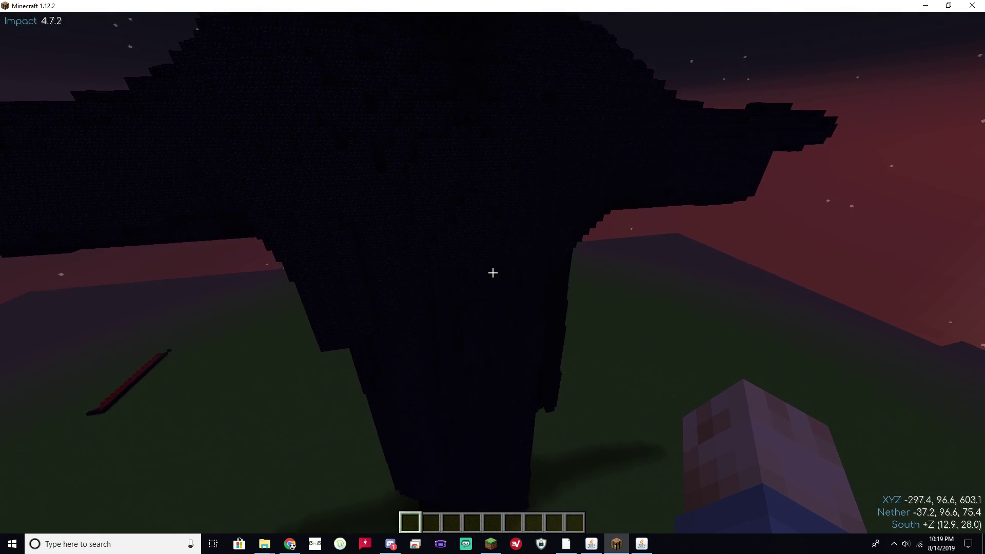
key("a")
key("w")
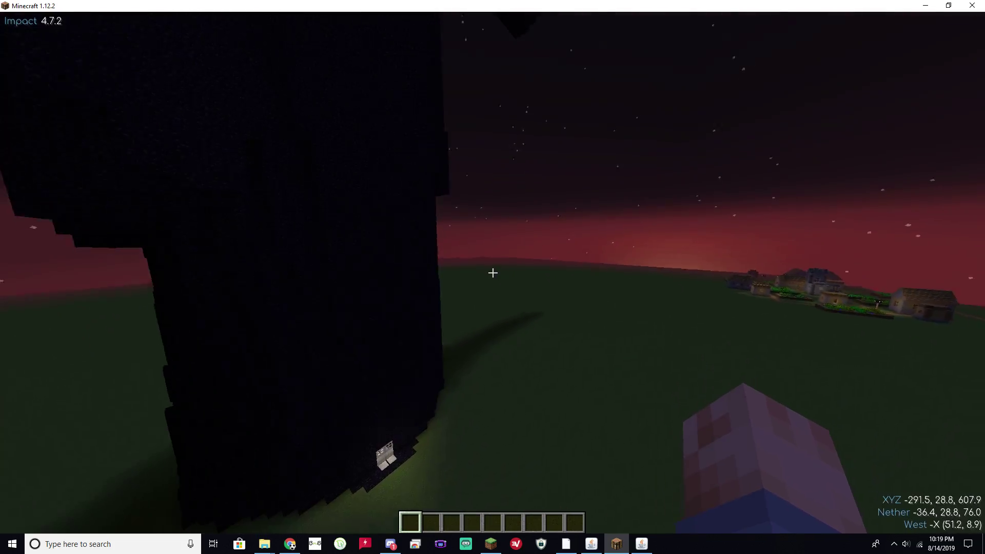
Enter the statue through the double doors at its base, and open and close the chest inside.
key("w")
key("w")
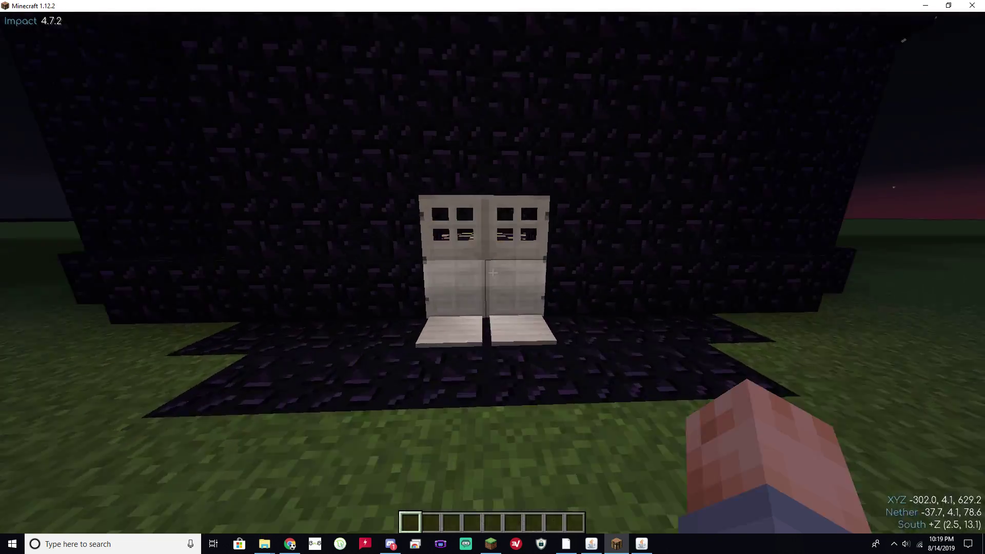
key("w")
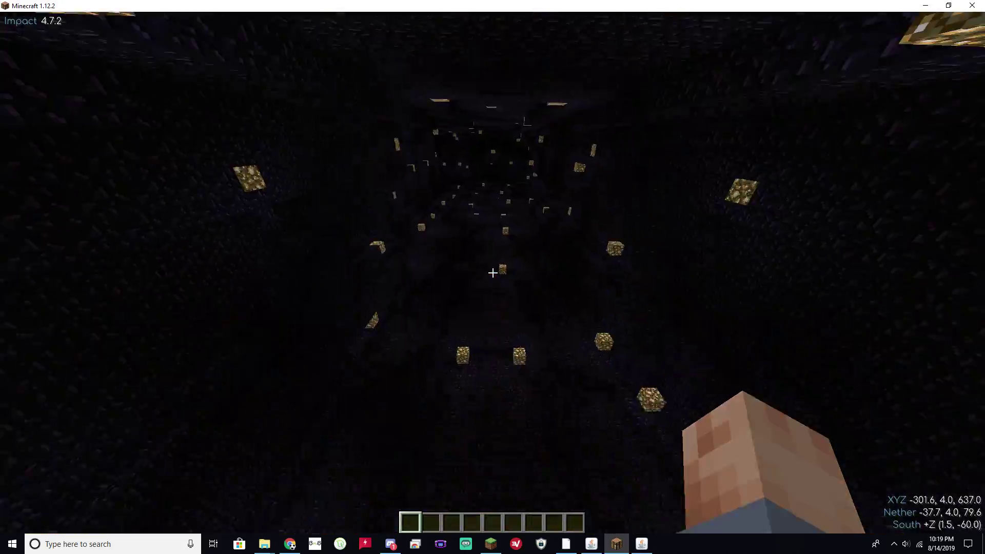
key("w")
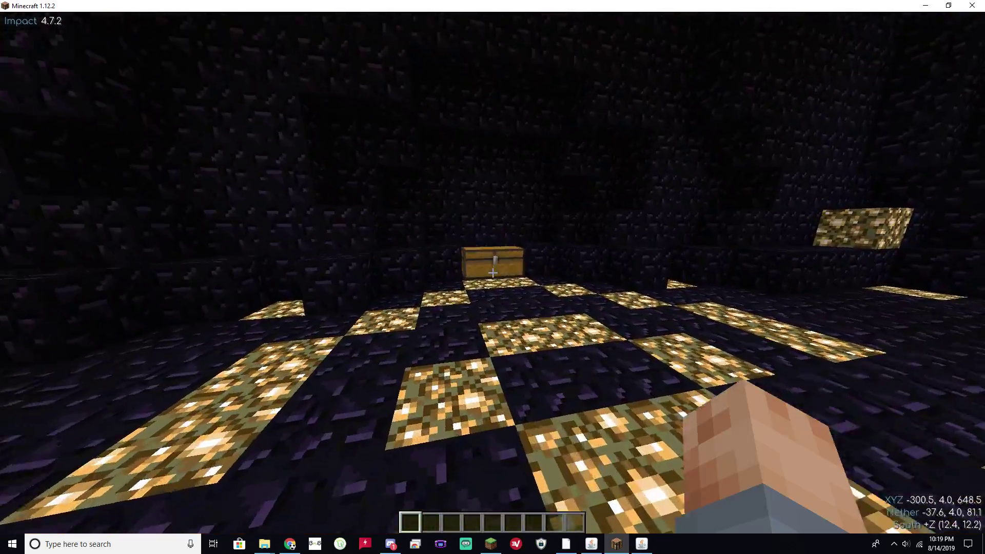
right_click(492, 277)
key("Escape")
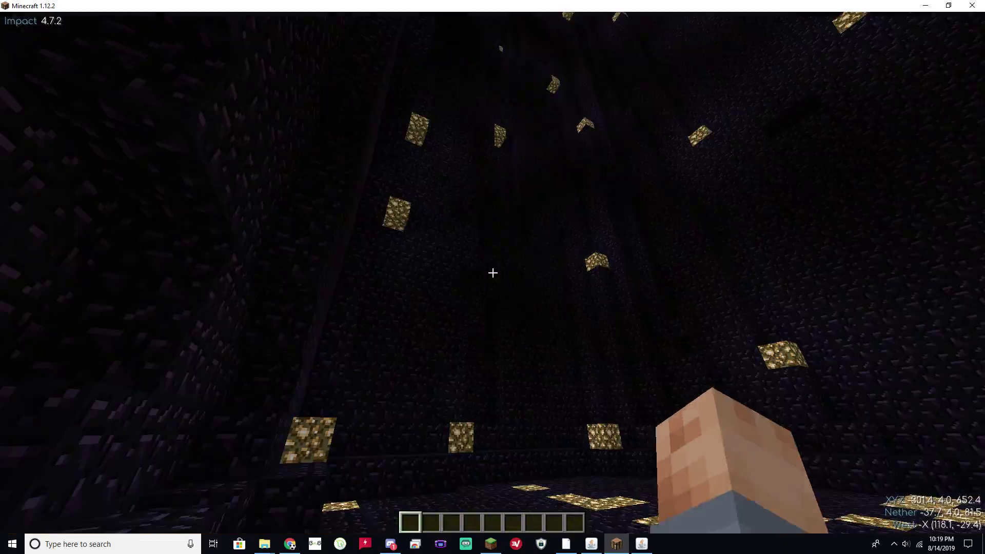
Look around the statue's hollow interior, examining the glowstone lighting on its walls and floor.
key("w")
key("w")
key("space")
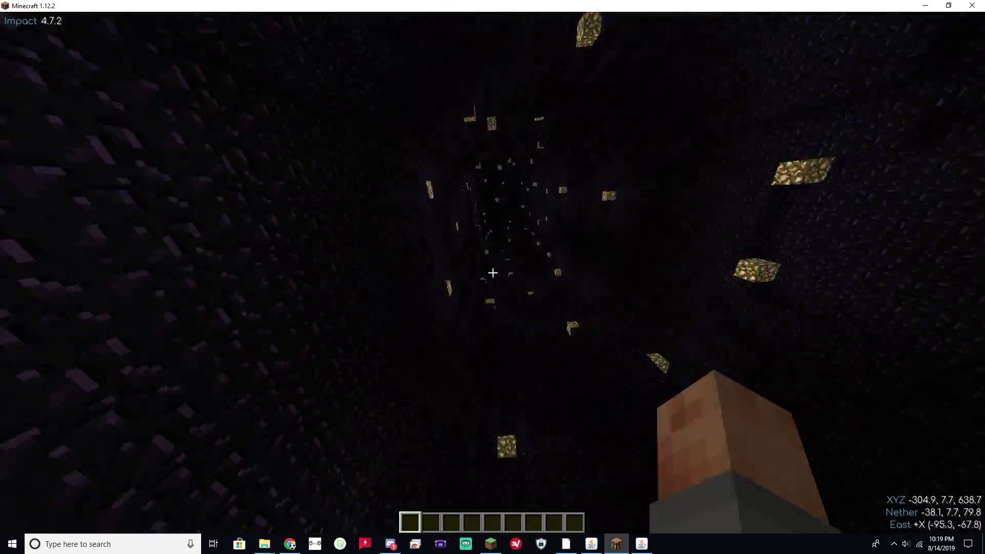
key("w")
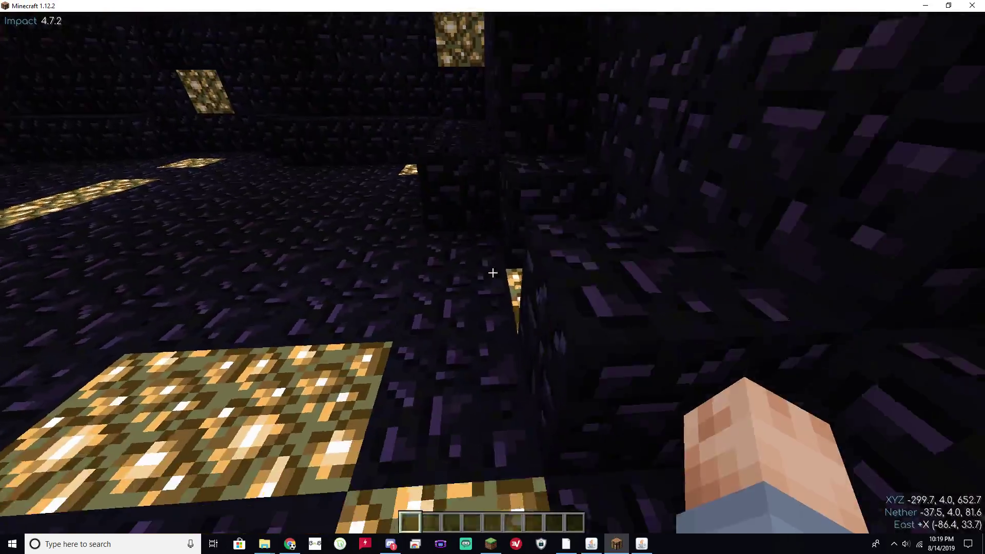
key("space")
Leave the statue through the double doors and fly back to view the whole figure from outside.
key("w")
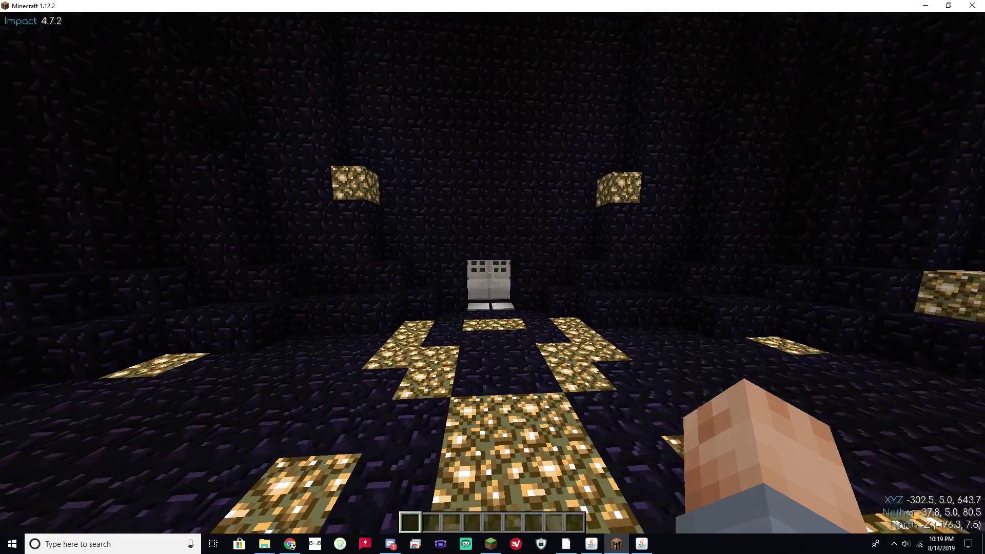
key("w")
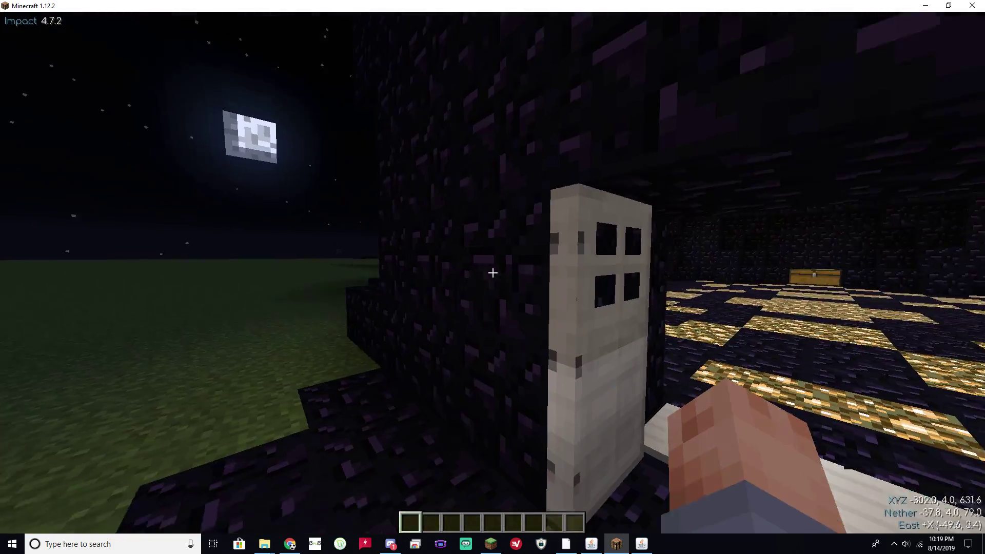
key("space")
key("space")
key("s")
key("s")
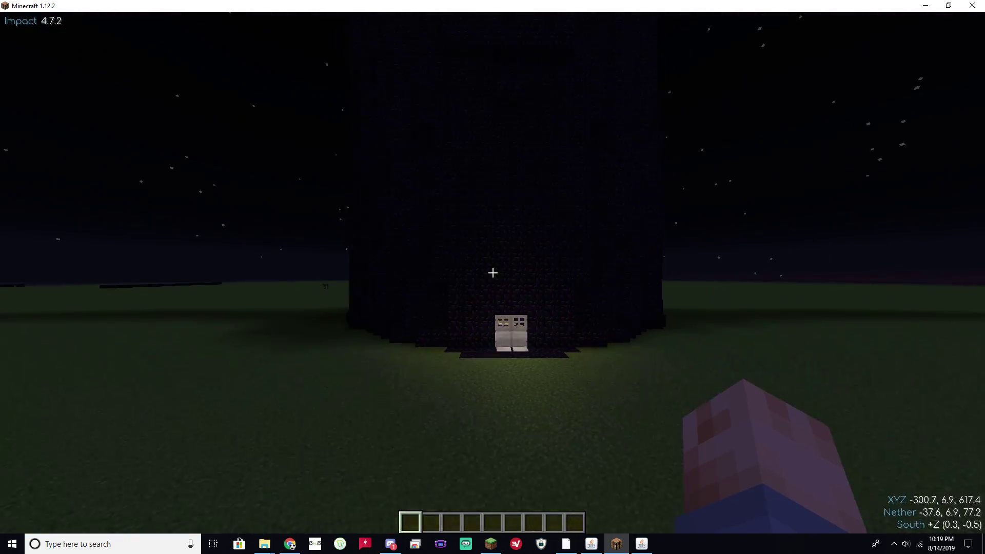
key("s")
key("space")
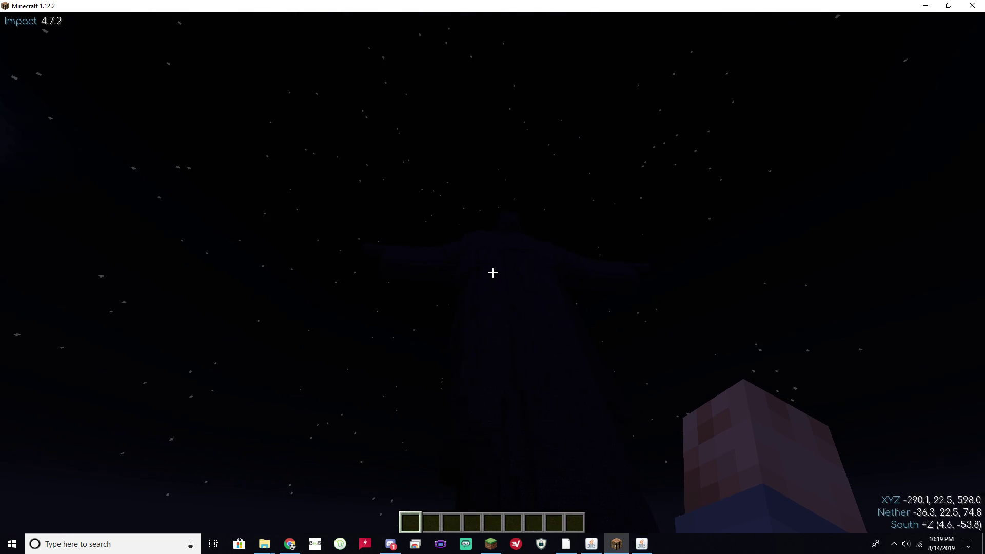
Fly upward outside the obsidian statue, examining its robe, outstretched arms and chest from different angles.
key("d")
key("space")
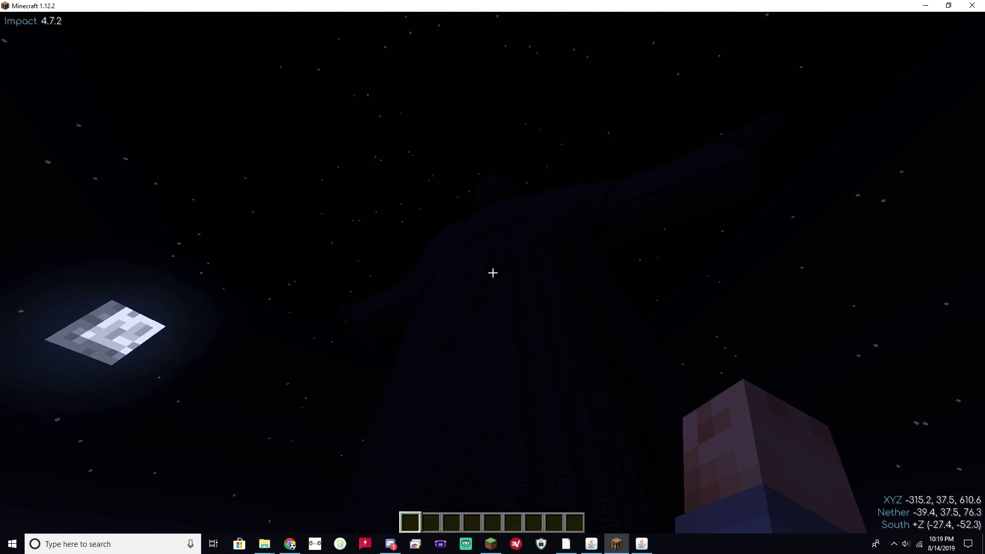
key("a")
key("s")
key("space")
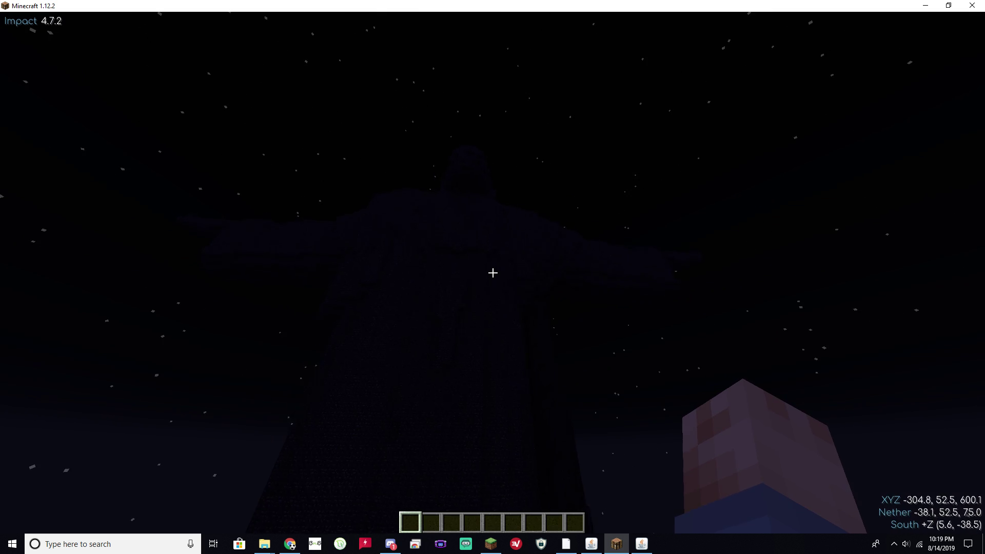
key("a")
key("space")
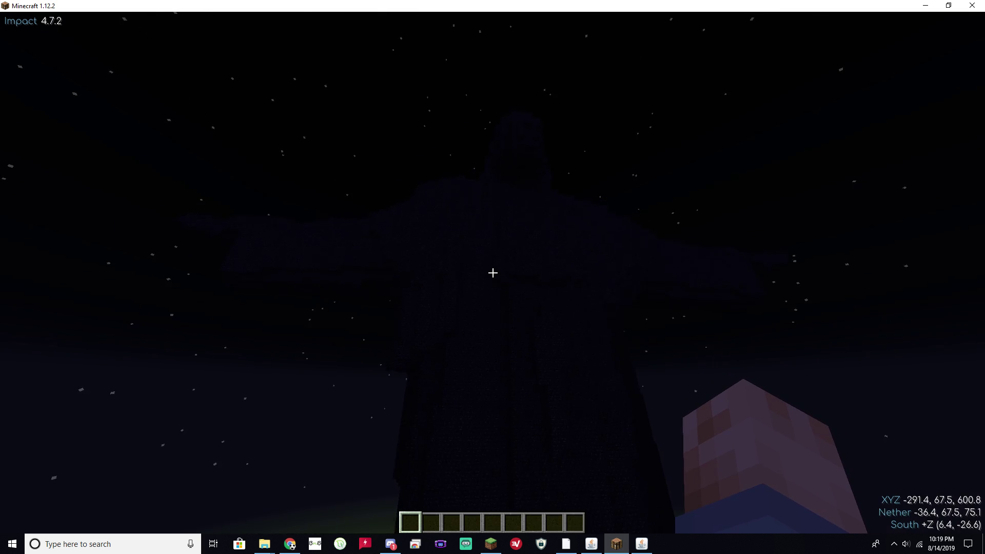
key("d")
key("space")
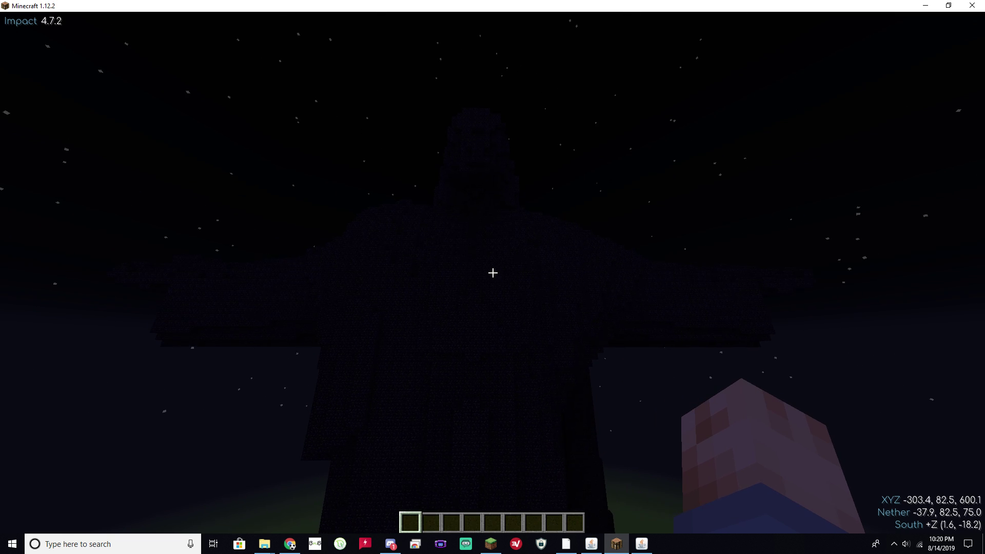
Climb to the statue's shoulder and head height and circle closer to examine its head and upper arms.
key("a")
key("space")
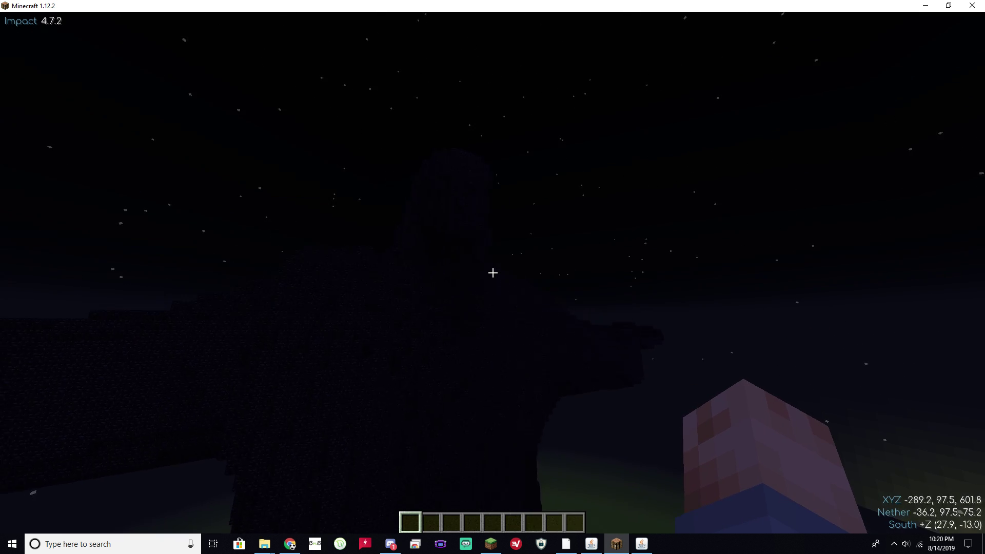
key("w")
key("d")
key("space")
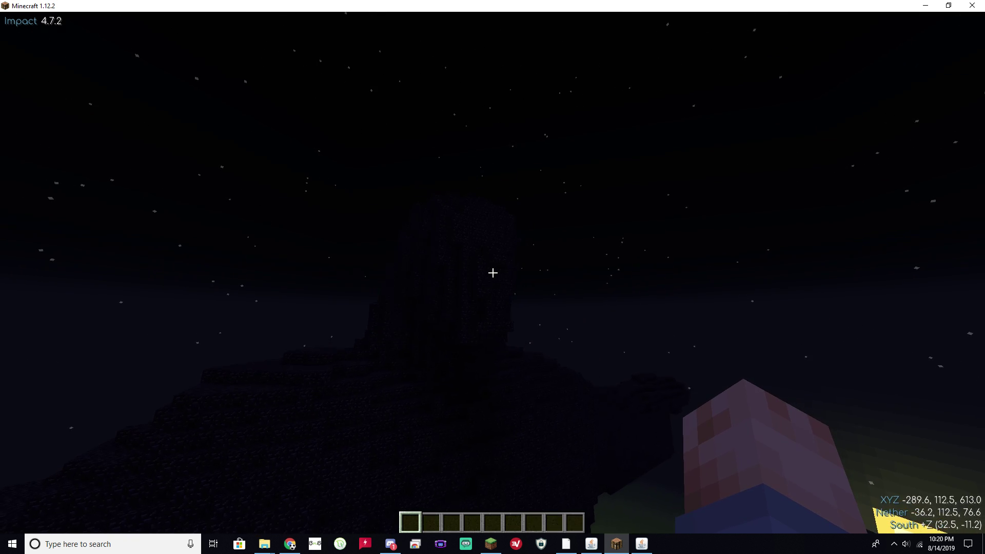
key("s")
key("a")
key("space")
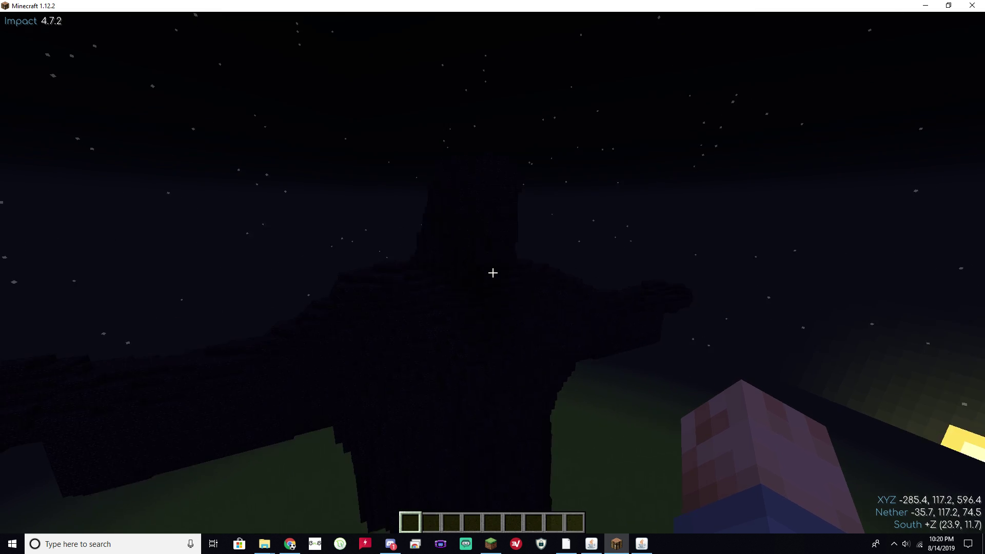
Back away from the statue and descend to the ground in front of it.
key("shift")
key("s")
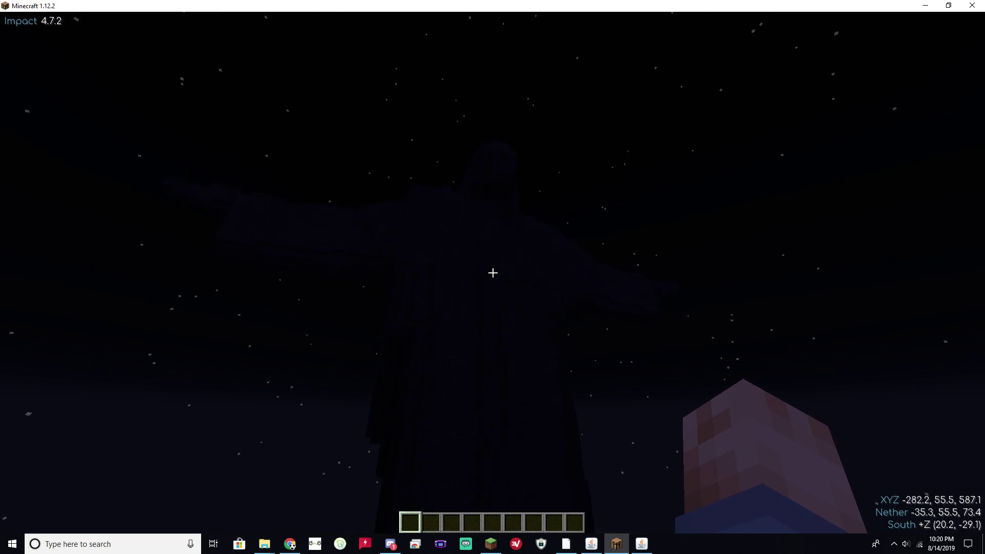
key("shift")
Minimize Minecraft, switch to Chrome, and open the Features and Installation & setup links of the cabaletta/baritone repository in new tabs.
key("e")
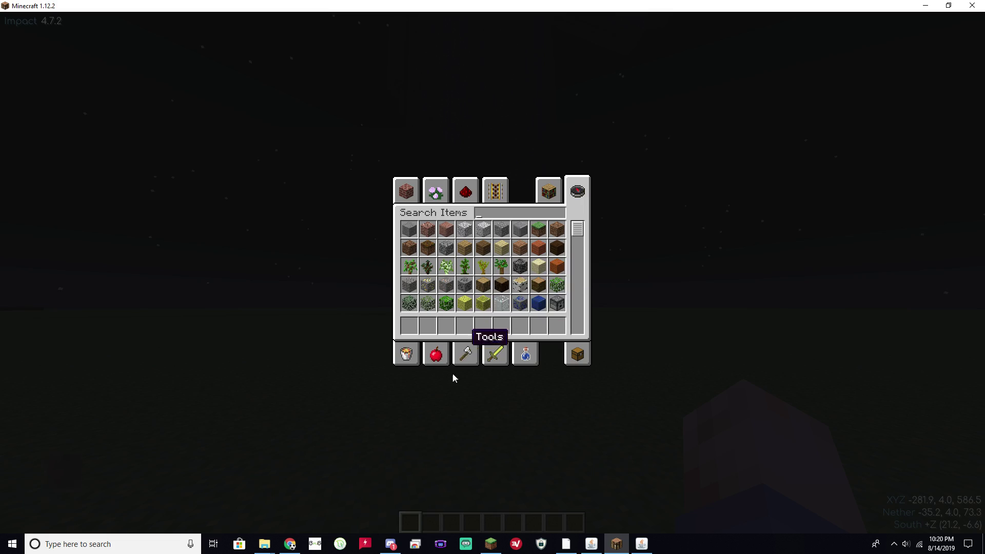
left_click(923, 8)
left_click(282, 550)
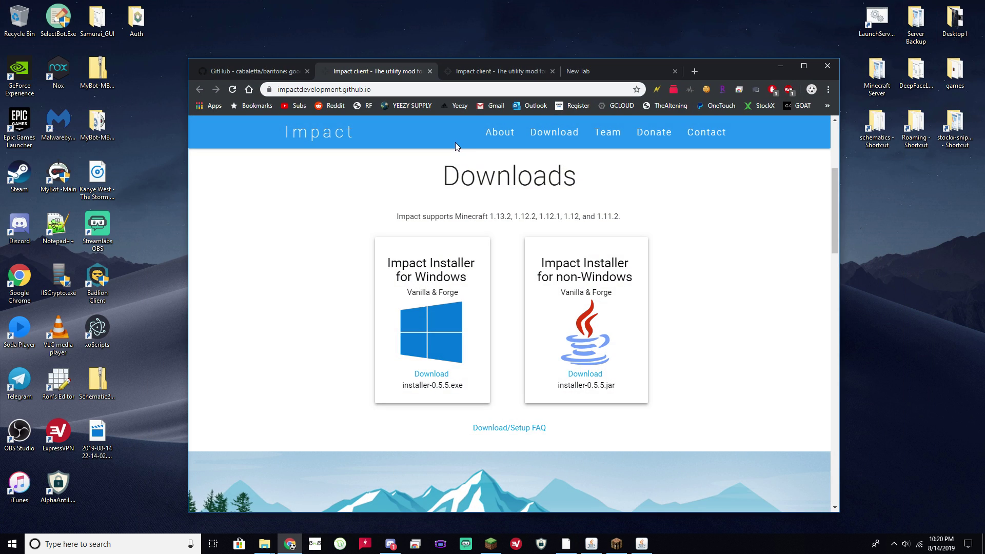
left_click(281, 76)
scroll(308, 256, "down", 6)
middle_click(314, 289)
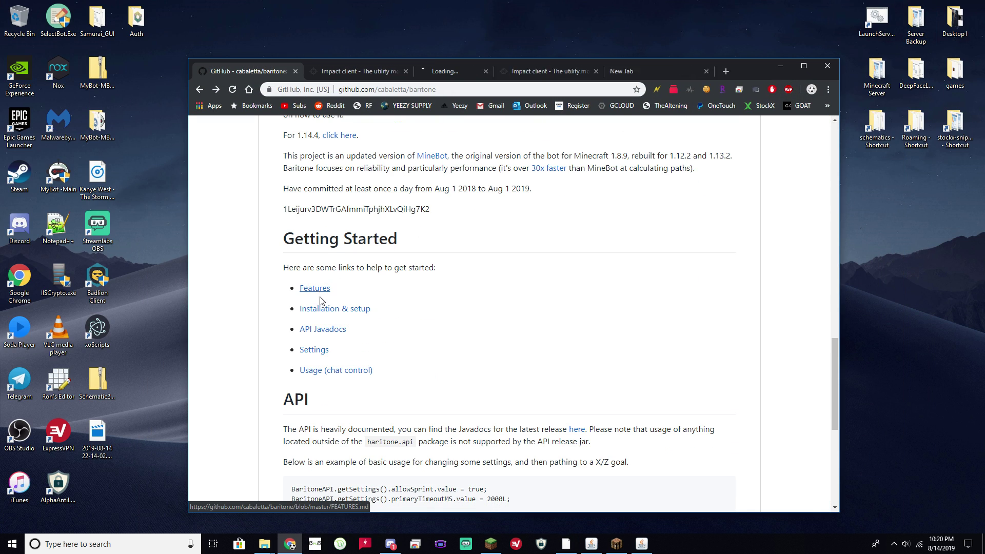
middle_click(323, 308)
Skim Baritone's SETUP.md installation instructions and the movement and pathing sections of FEATURES.md.
left_click_drag(491, 68, 434, 77)
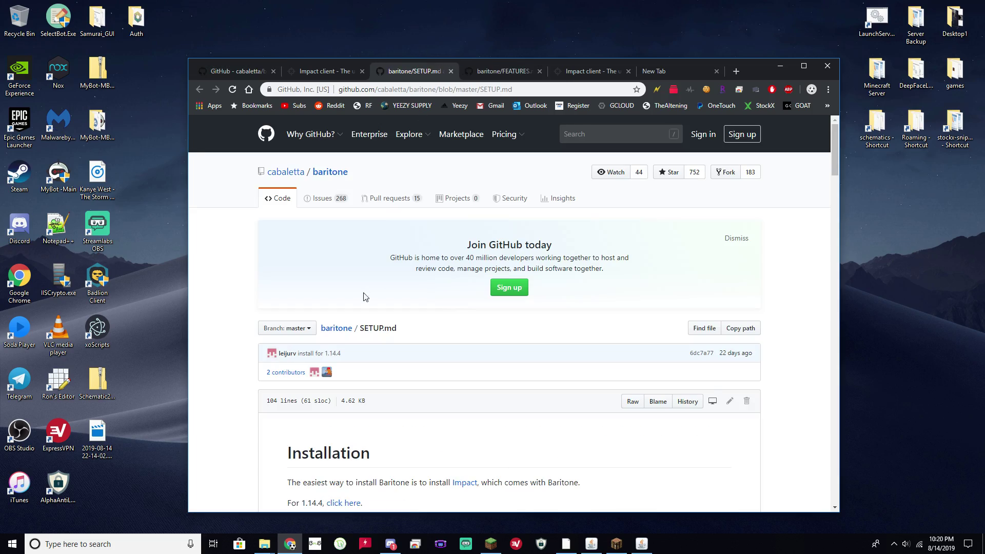
scroll(364, 296, "down", 15)
left_click(488, 75)
scroll(279, 285, "down", 20)
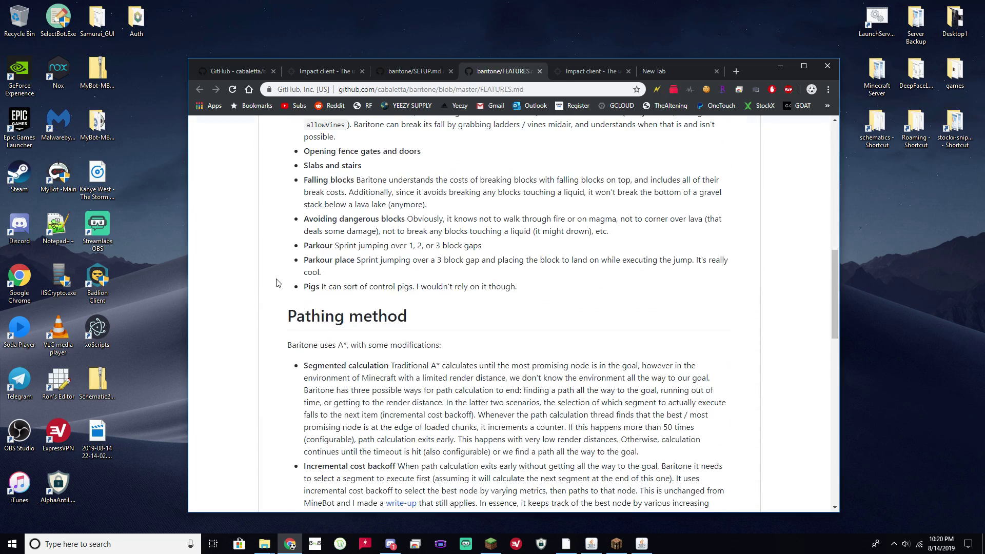
scroll(277, 287, "up", 15)
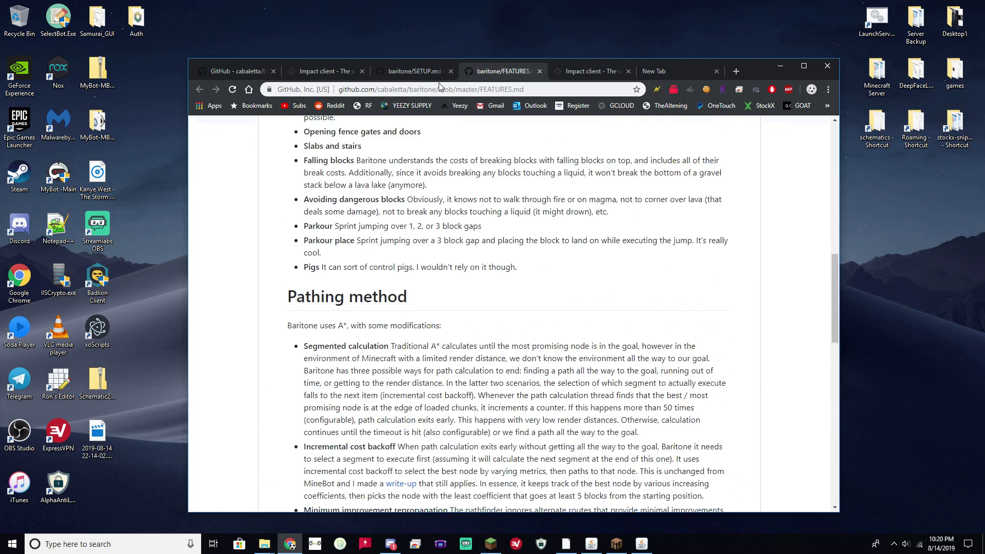
Return to SETUP.md to view its Gradle setup instructions, revisit the FEATURES.md page, and minimize the browser.
left_click(411, 72)
scroll(324, 258, "down", 5)
scroll(324, 259, "down", 15)
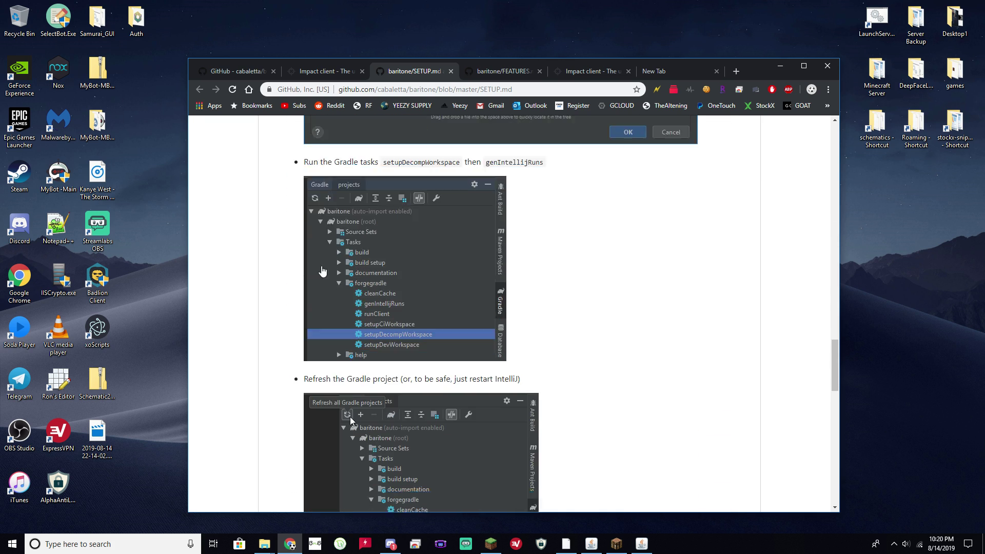
scroll(324, 259, "up", 16)
left_click(331, 73)
left_click(501, 71)
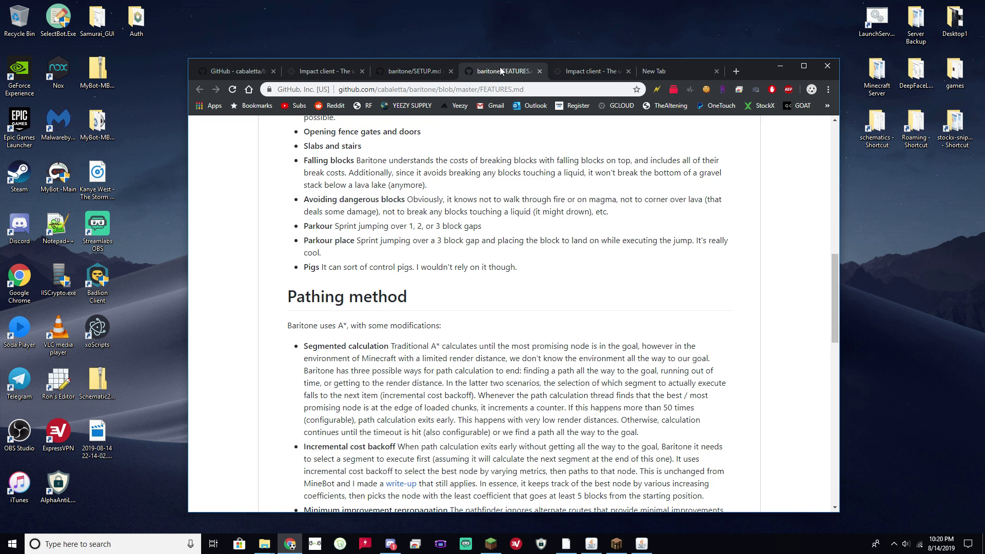
left_click(780, 66)
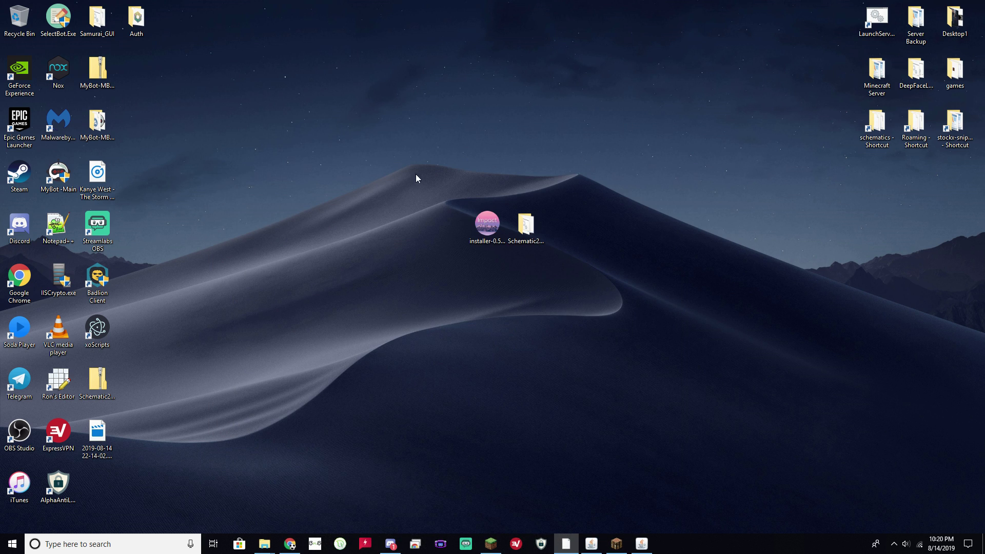
left_click_drag(415, 174, 691, 371)
left_click(690, 371)
left_click_drag(239, 110, 777, 452)
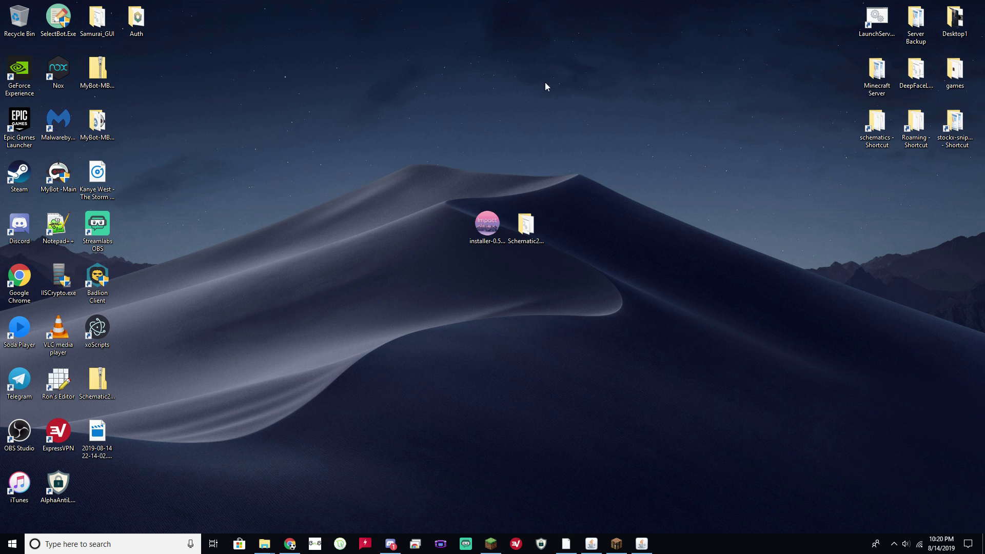